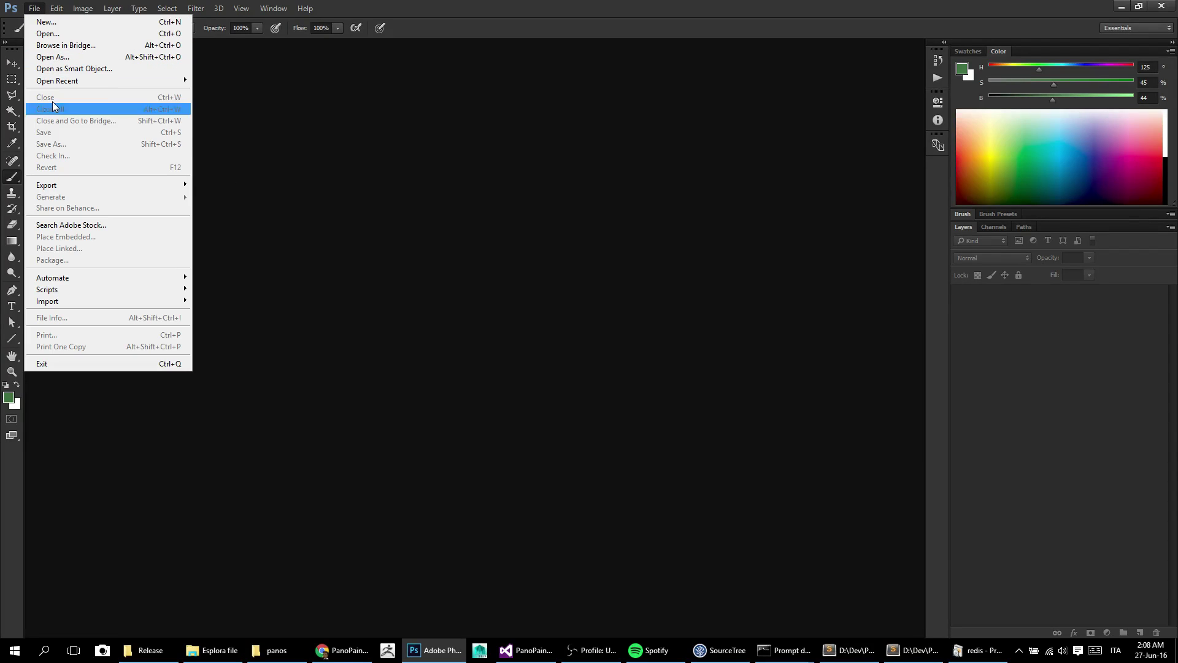
- Create a new document named live-pano, 1024 by 512 pixels at 72 pixels/inch with a white background
{"action": "left_click", "coordinate": [50, 23]}
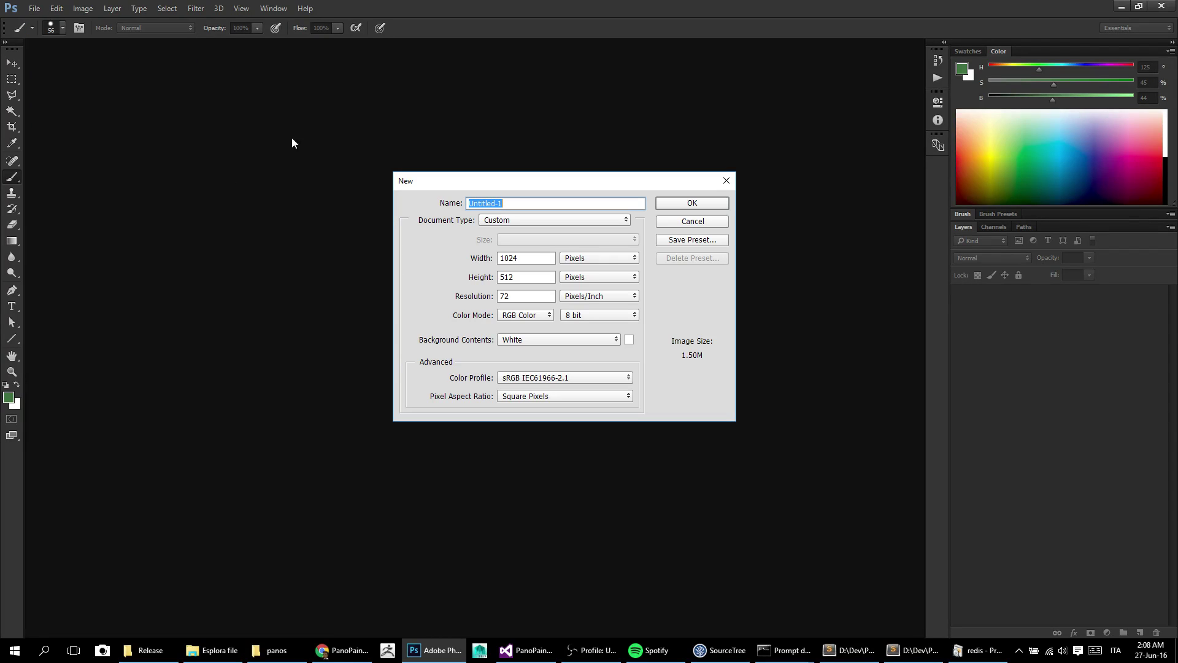
{"action": "left_click", "coordinate": [539, 260]}
{"action": "left_click", "coordinate": [529, 282]}
{"action": "left_click_drag", "start_coordinate": [580, 201], "coordinate": [427, 201]}
{"action": "type", "text": "live-pano"}
{"action": "left_click", "coordinate": [693, 204]}
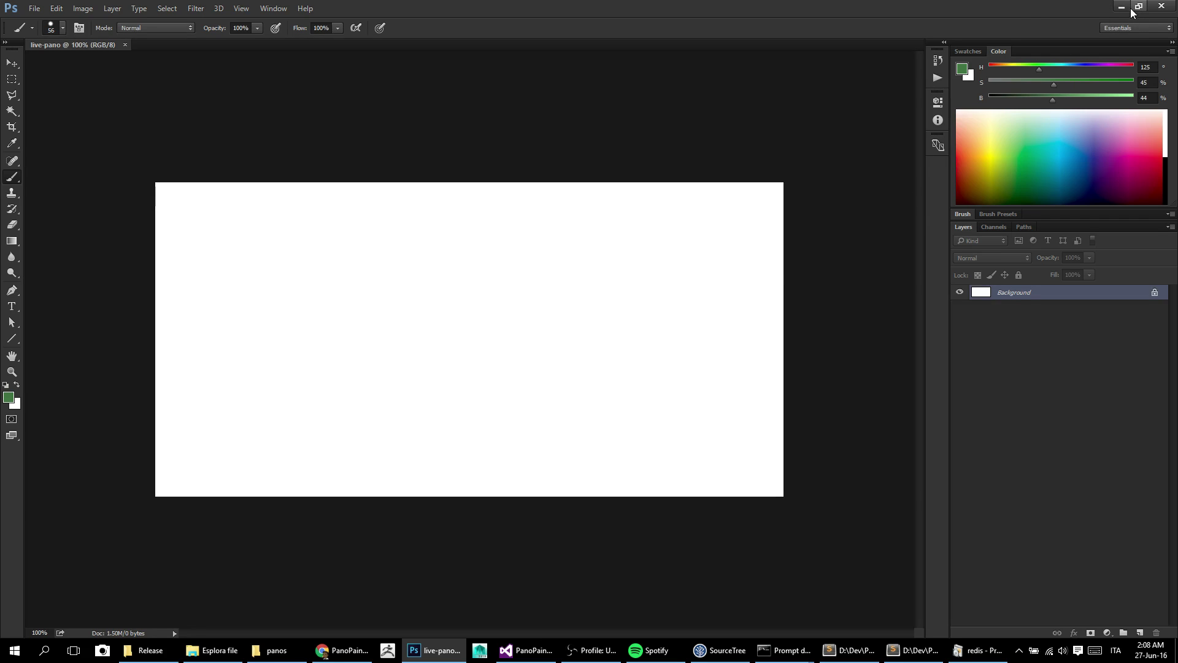
- Shrink the Photoshop window to expose the desktop files and place GRID.png across the whole canvas as a layer
{"action": "key", "text": "super+Right"}
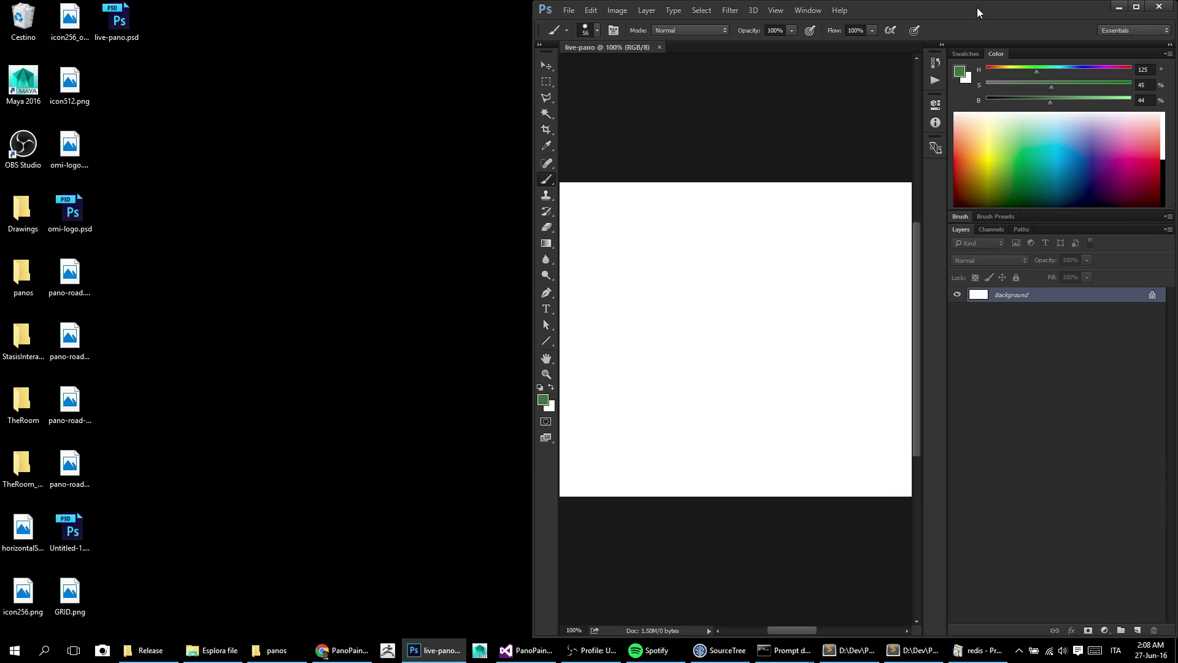
{"action": "left_click_drag", "start_coordinate": [533, 131], "coordinate": [315, 123]}
{"action": "scroll", "coordinate": [597, 287], "scroll_direction": "down", "scroll_amount": 3, "text": "alt"}
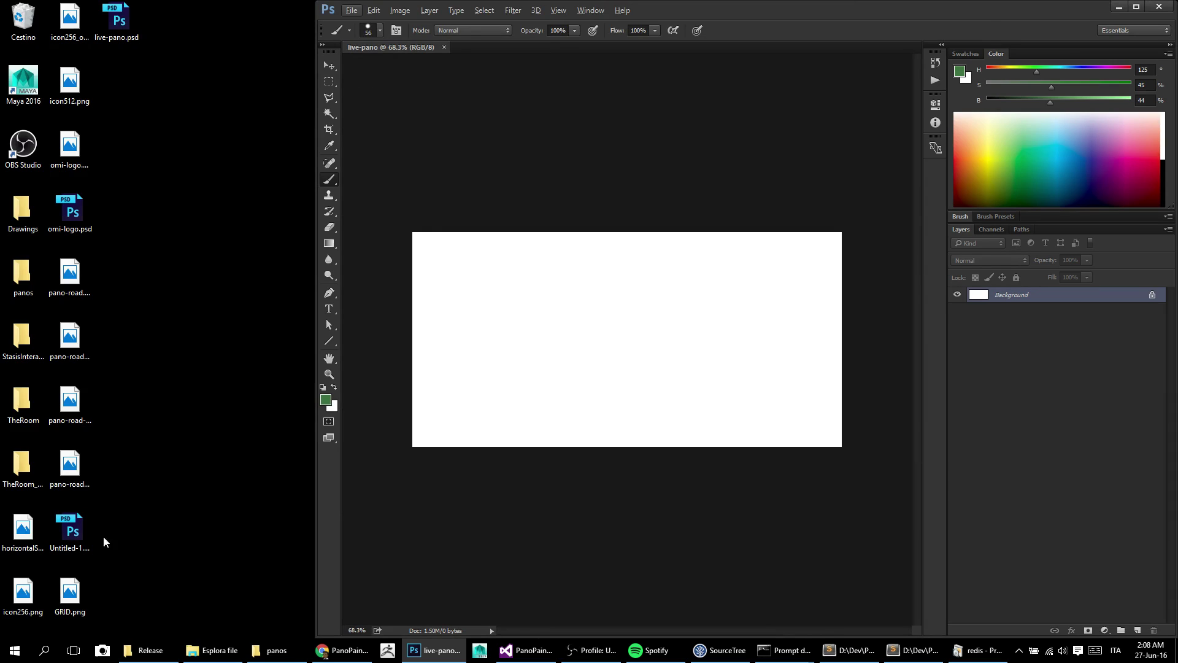
{"action": "left_click_drag", "start_coordinate": [70, 590], "coordinate": [631, 308]}
{"action": "key", "text": "b"}
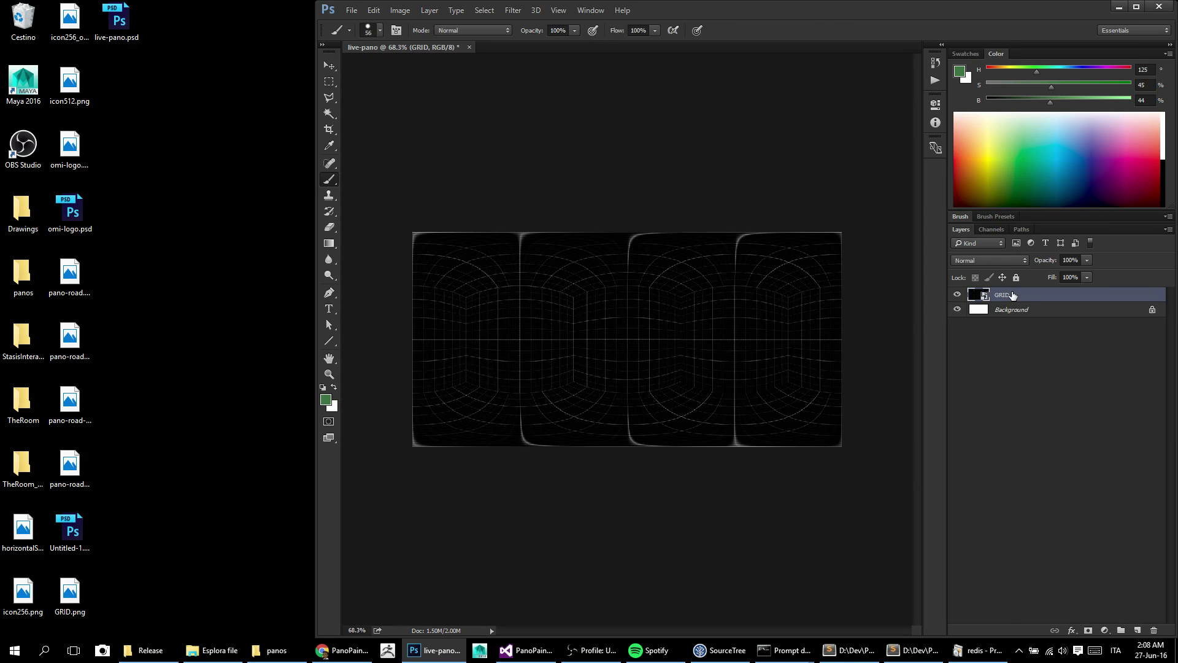
- Rasterize the GRID layer and invert its colors to get dark lines on white
{"action": "right_click", "coordinate": [1012, 295]}
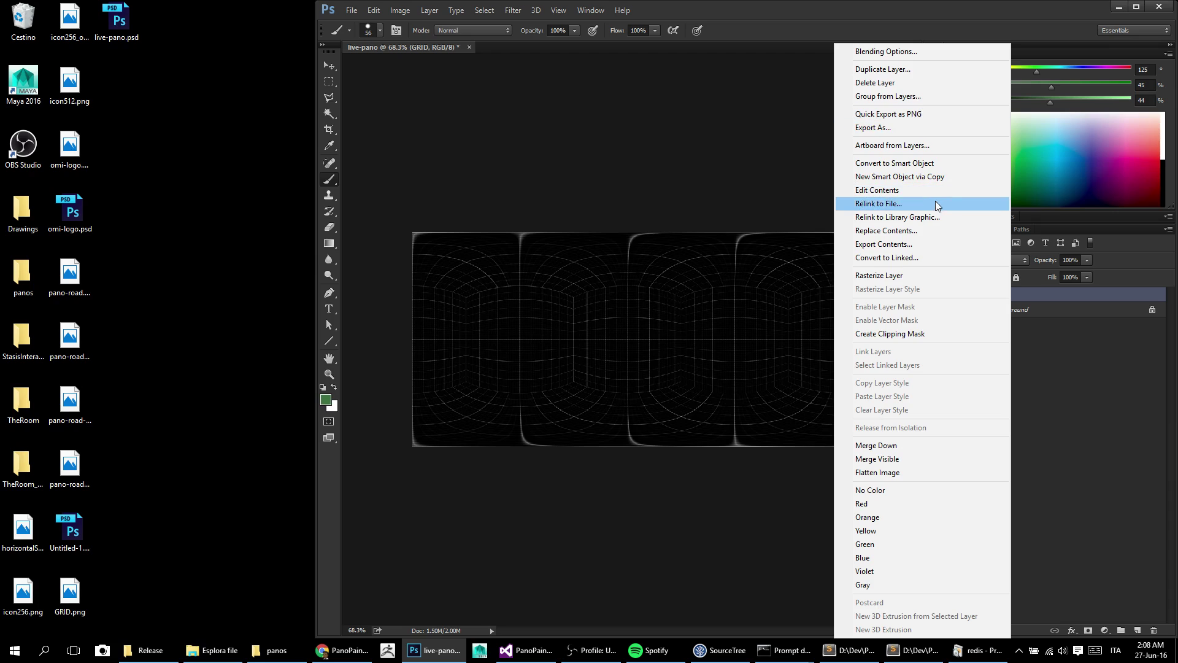
{"action": "left_click", "coordinate": [900, 276]}
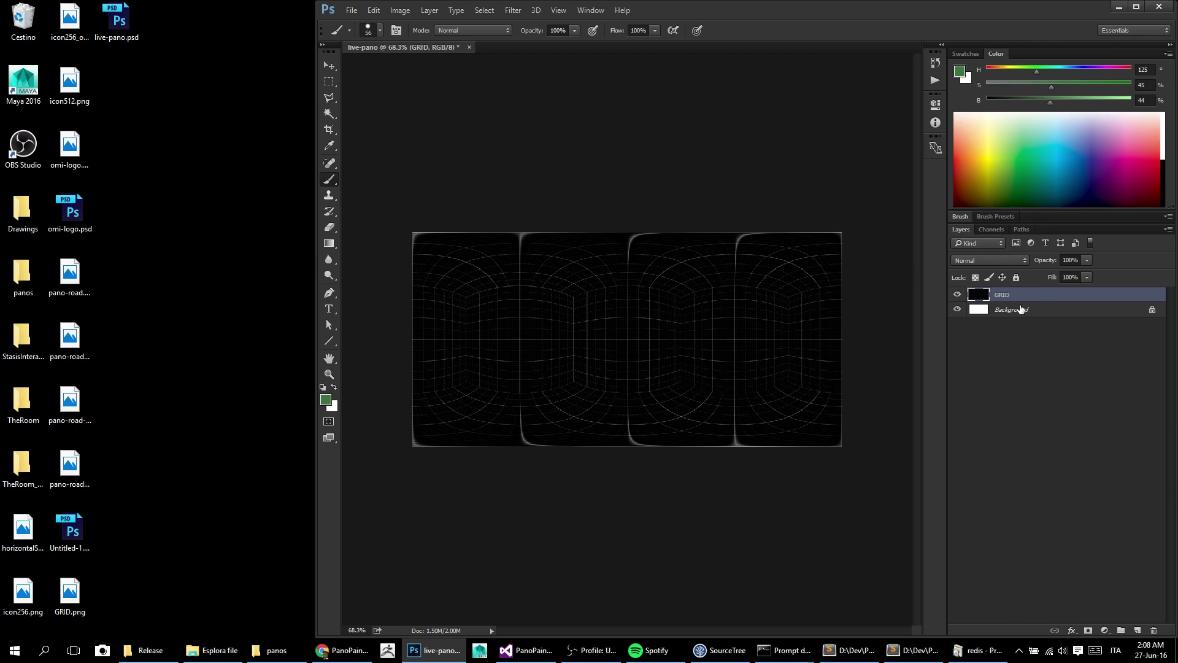
{"action": "key", "text": "ctrl+i"}
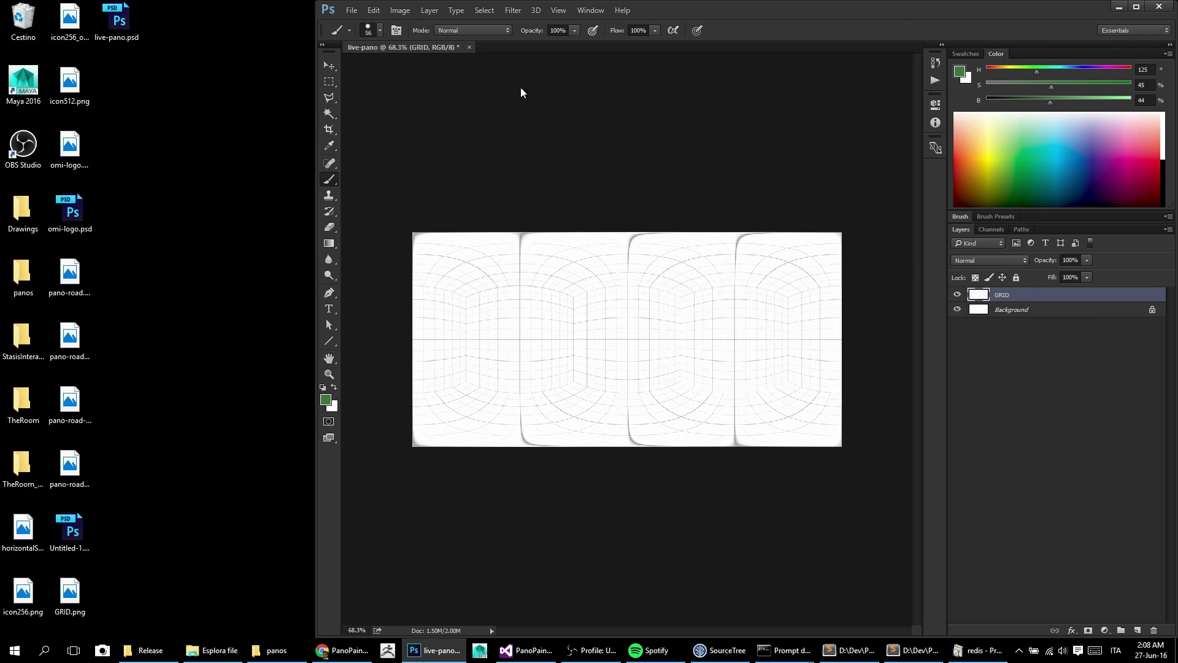
- Save the document as live-pano.psd on the Desktop, replacing the existing file
{"action": "key", "text": "ctrl+shift+s"}
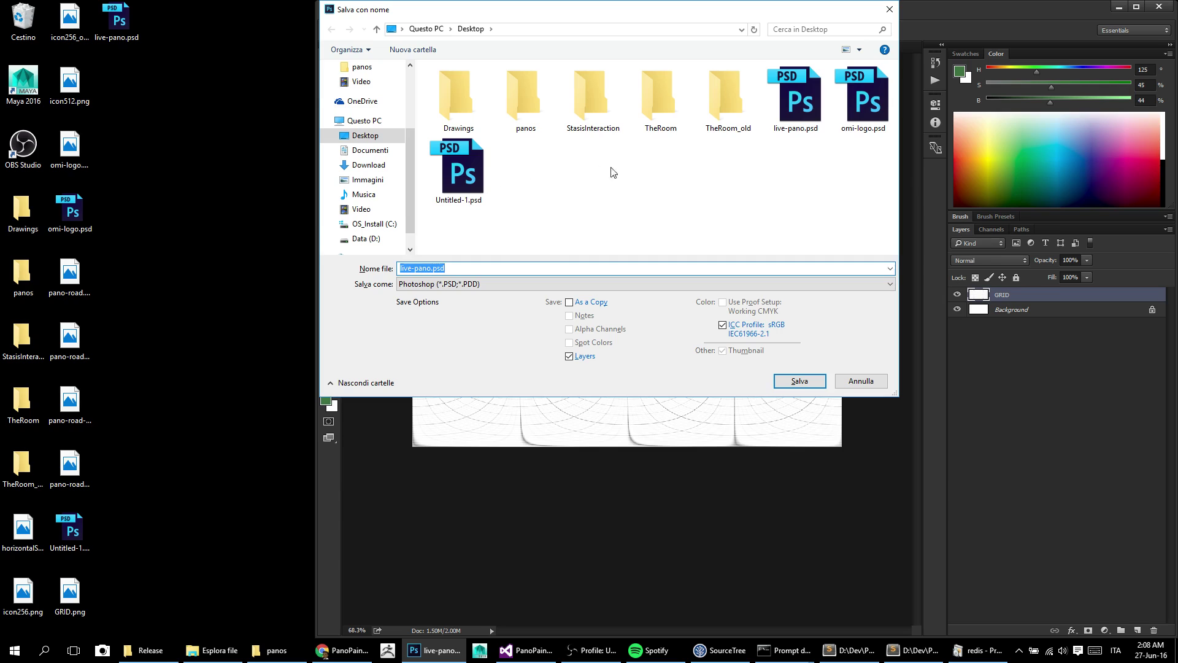
{"action": "double_click", "coordinate": [774, 126]}
{"action": "left_click", "coordinate": [632, 327]}
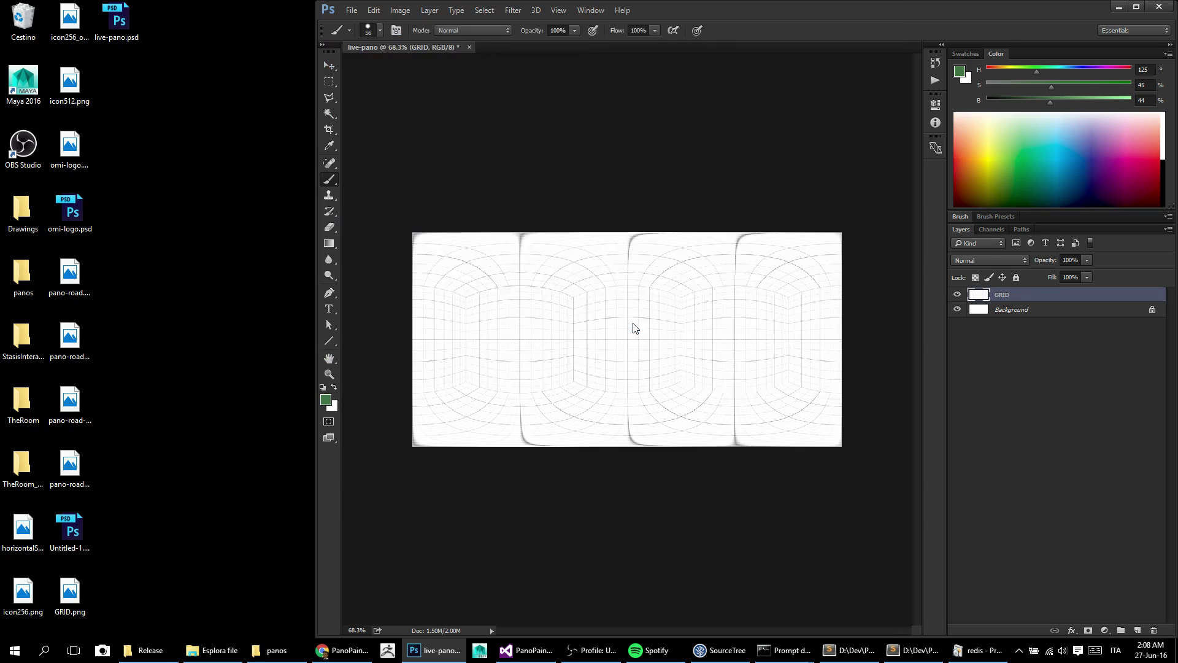
{"action": "left_click", "coordinate": [728, 201]}
- Open the desktop file live-pano.psd with PanoPainter and look around the panorama
{"action": "left_click", "coordinate": [122, 27]}
{"action": "right_click", "coordinate": [123, 28]}
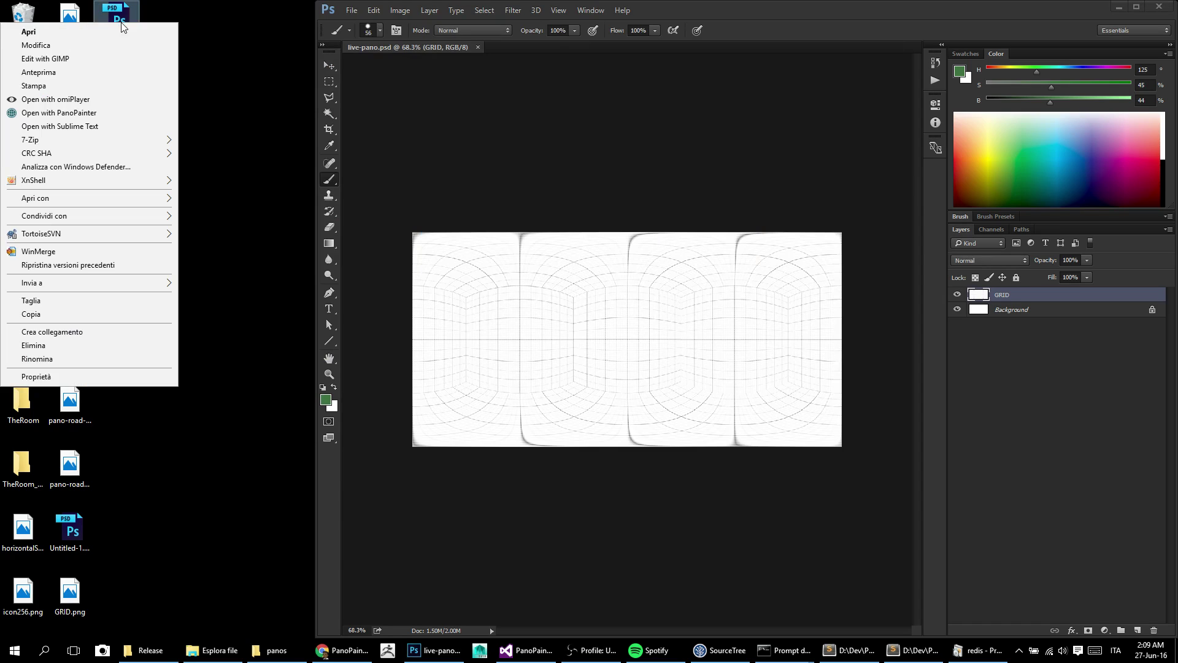
{"action": "left_click", "coordinate": [67, 113]}
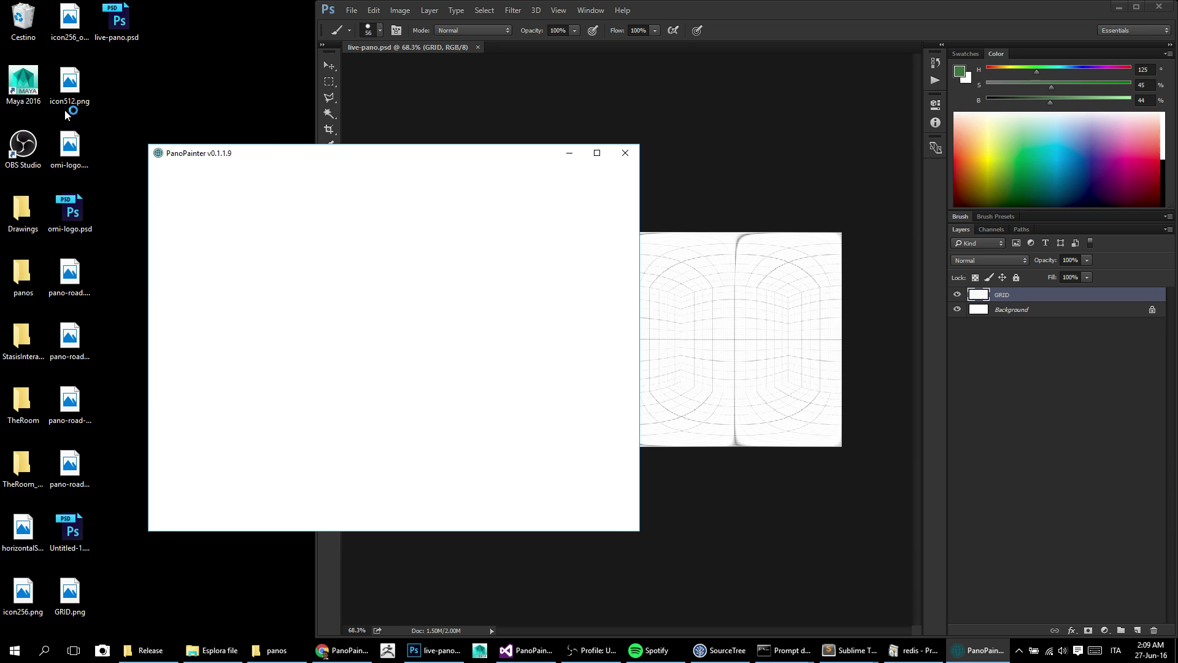
{"action": "left_click_drag", "start_coordinate": [313, 158], "coordinate": [205, 147]}
{"action": "left_click_drag", "start_coordinate": [245, 245], "coordinate": [301, 307]}
- Hide the GRID layer in Photoshop and look around the panorama with PanoPainter's own black grid turned on
{"action": "left_click", "coordinate": [956, 298]}
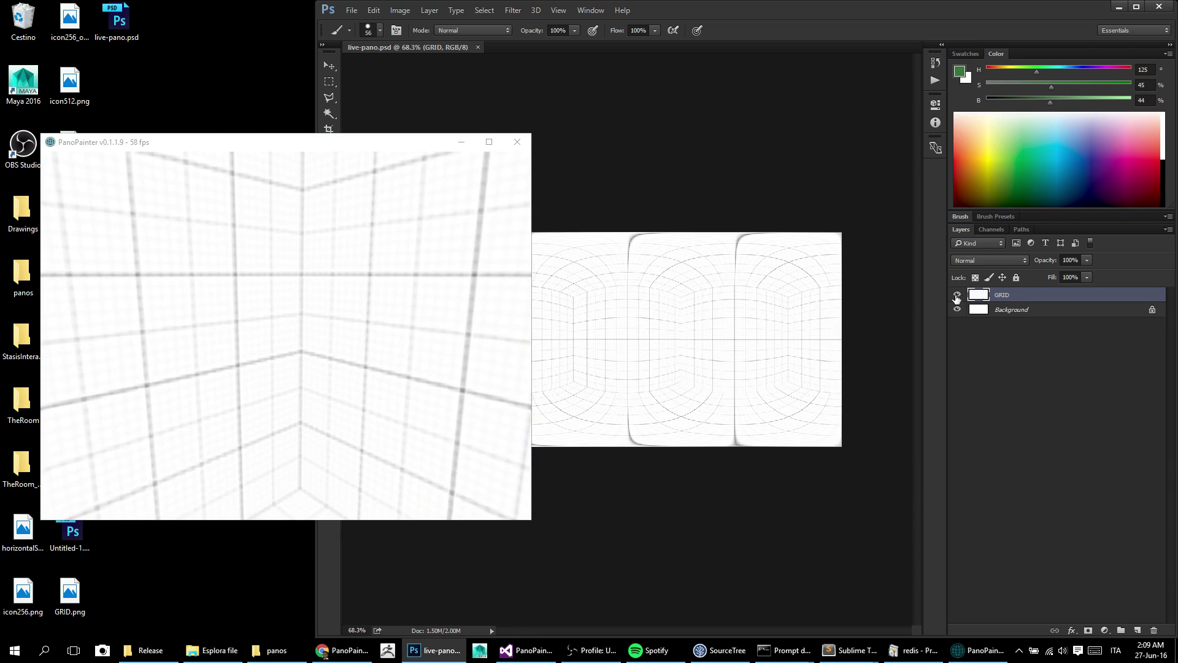
{"action": "left_click", "coordinate": [957, 298]}
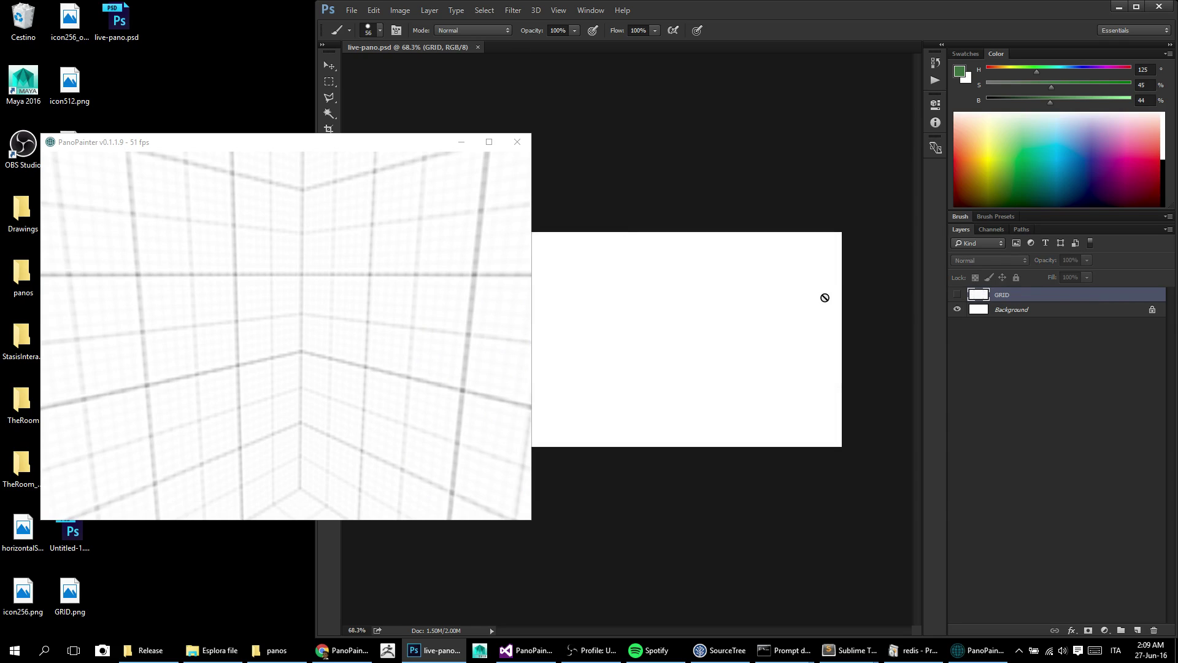
{"action": "left_click", "coordinate": [300, 294]}
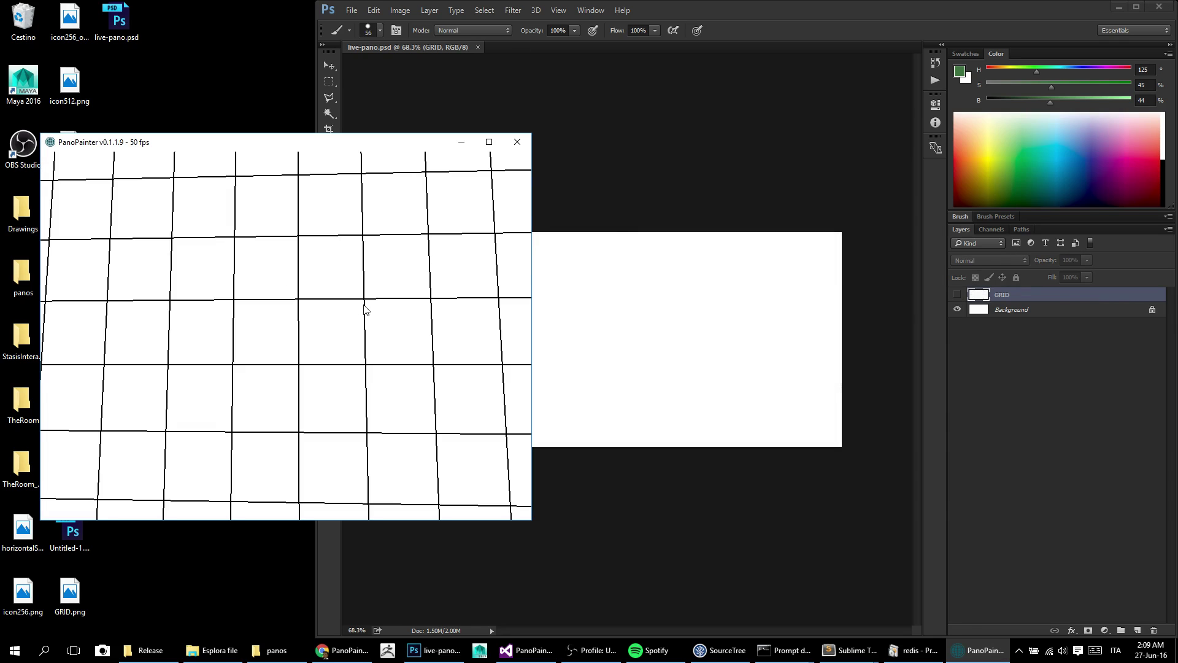
{"action": "left_click_drag", "start_coordinate": [207, 236], "coordinate": [392, 208]}
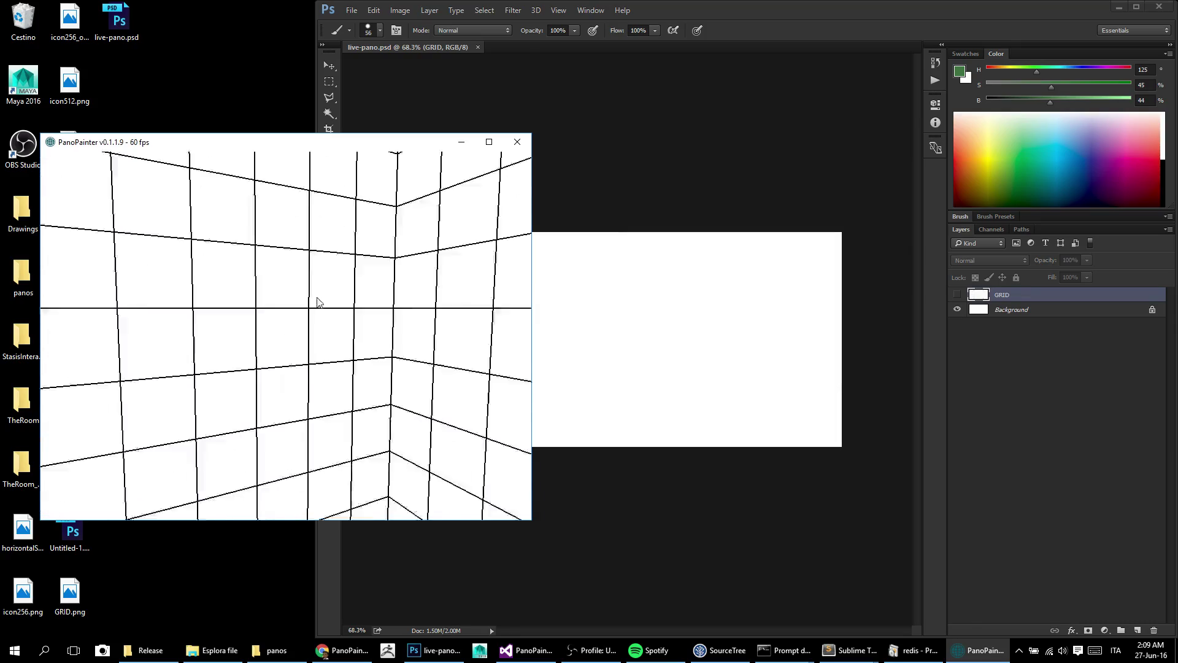
{"action": "mouse_move", "coordinate": [315, 300]}
{"action": "left_mouse_down"}
{"action": "mouse_move", "coordinate": [349, 206]}
{"action": "mouse_move", "coordinate": [260, 197]}
{"action": "mouse_move", "coordinate": [264, 219]}
{"action": "mouse_move", "coordinate": [465, 244]}
{"action": "mouse_move", "coordinate": [328, 279]}
{"action": "mouse_move", "coordinate": [310, 337]}
{"action": "mouse_move", "coordinate": [329, 311]}
{"action": "left_mouse_up"}
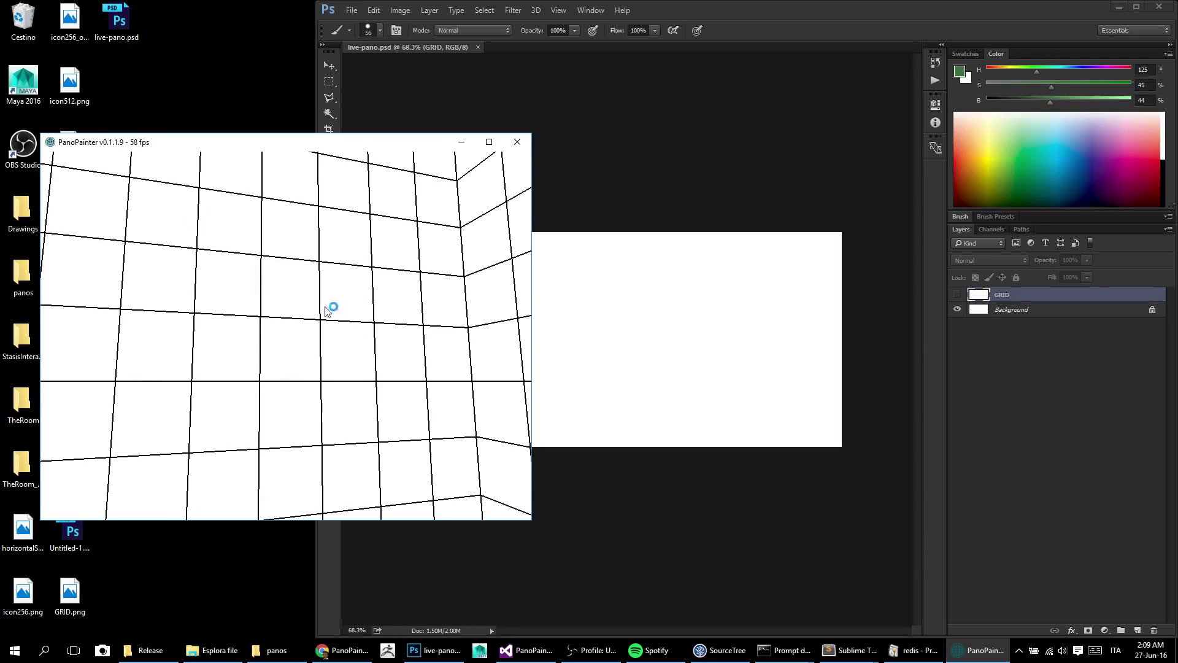
- Maximize Photoshop and arrange a smaller PanoPainter window beside the canvas, with its view facing a grid wall
{"action": "left_click_drag", "start_coordinate": [39, 131], "coordinate": [224, 248]}
{"action": "left_click_drag", "start_coordinate": [321, 261], "coordinate": [932, 343]}
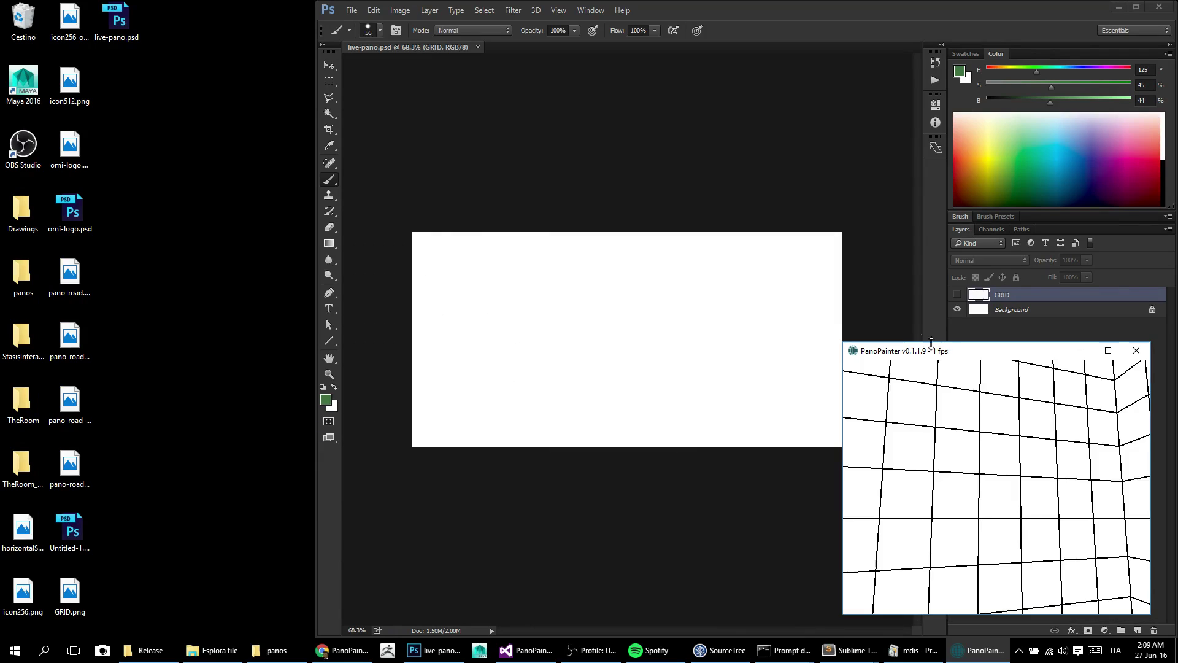
{"action": "left_click", "coordinate": [1136, 7]}
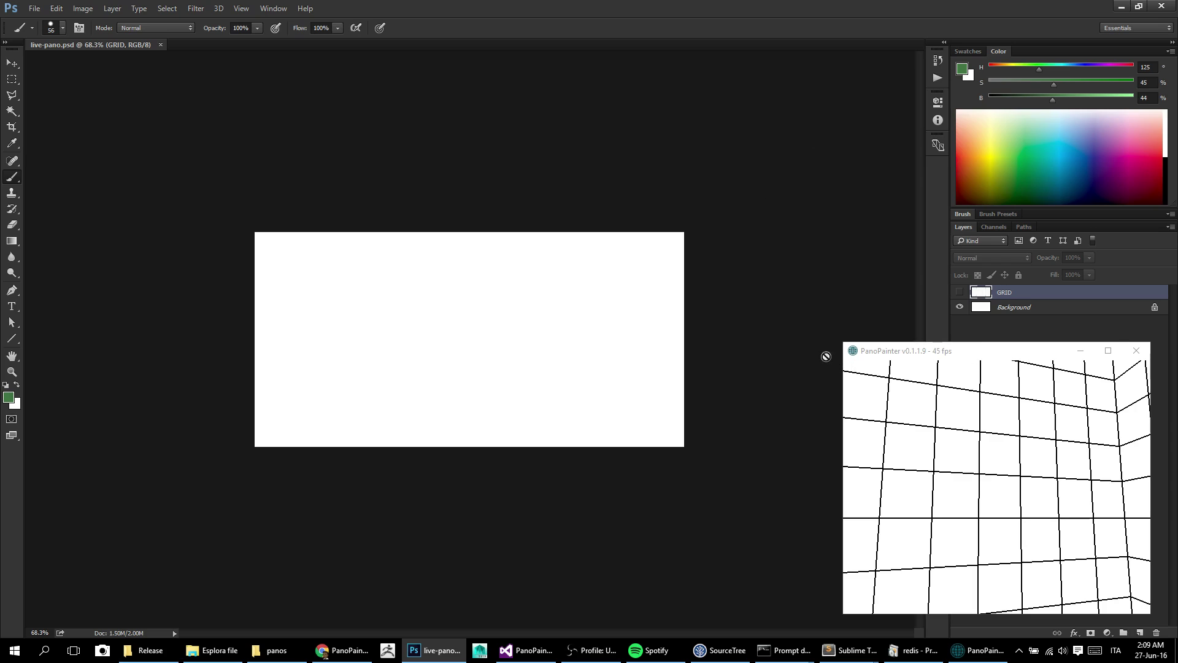
{"action": "left_click_drag", "start_coordinate": [840, 341], "coordinate": [753, 330]}
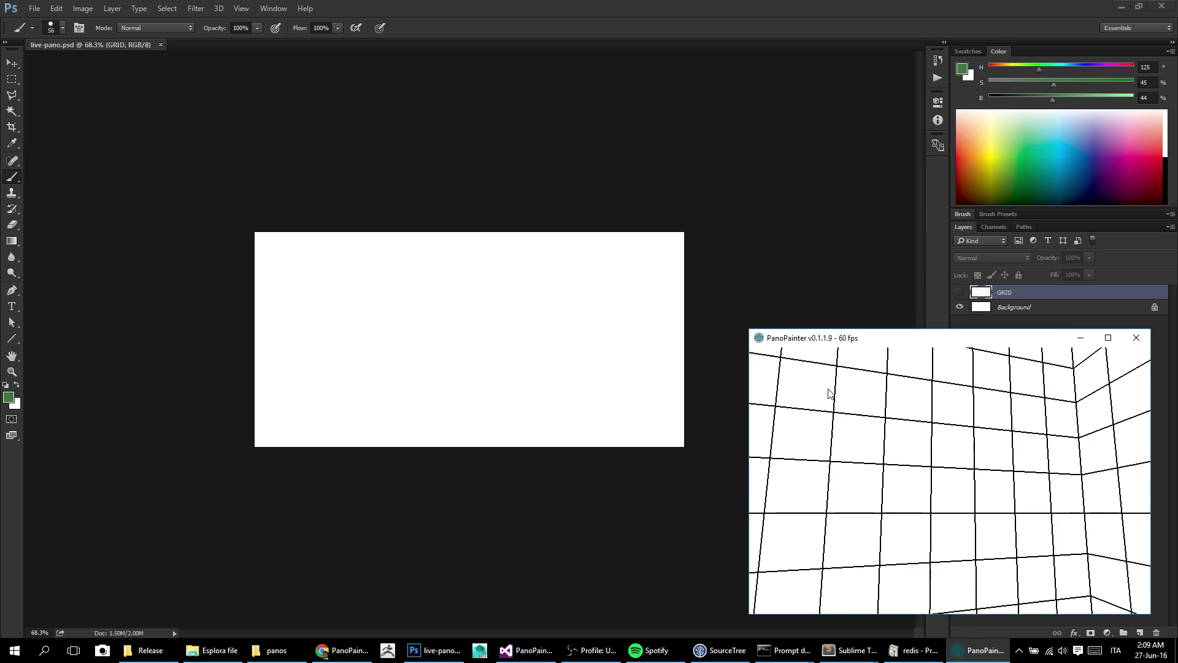
{"action": "left_click_drag", "start_coordinate": [827, 393], "coordinate": [973, 465]}
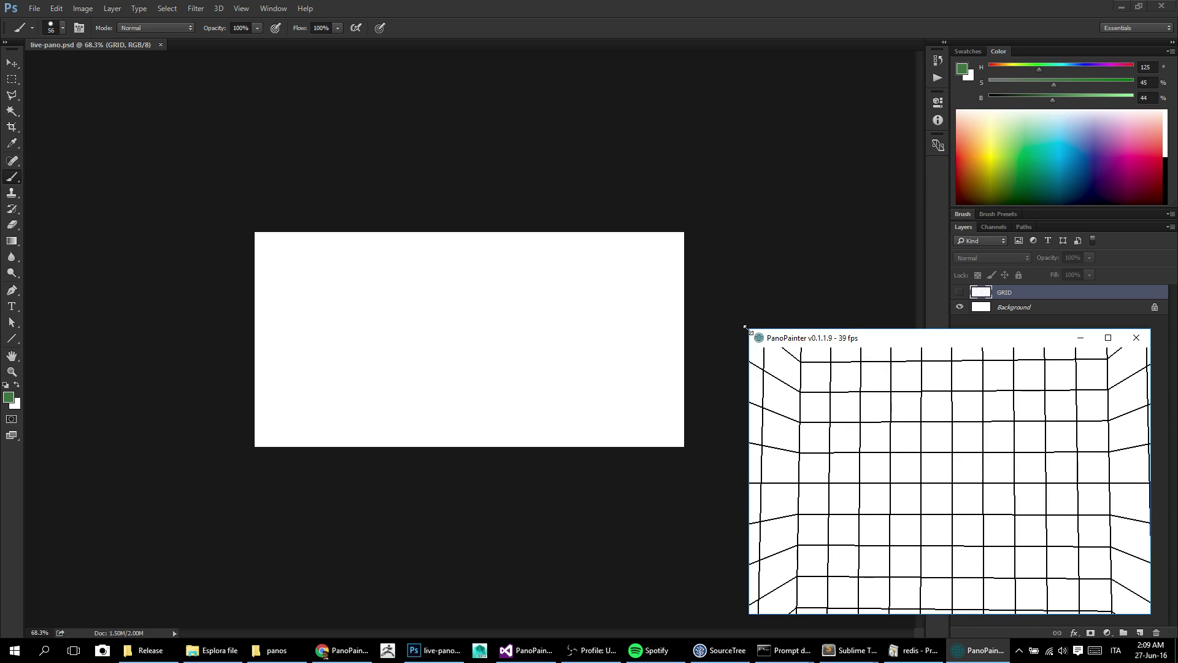
{"action": "left_click_drag", "start_coordinate": [746, 328], "coordinate": [773, 308]}
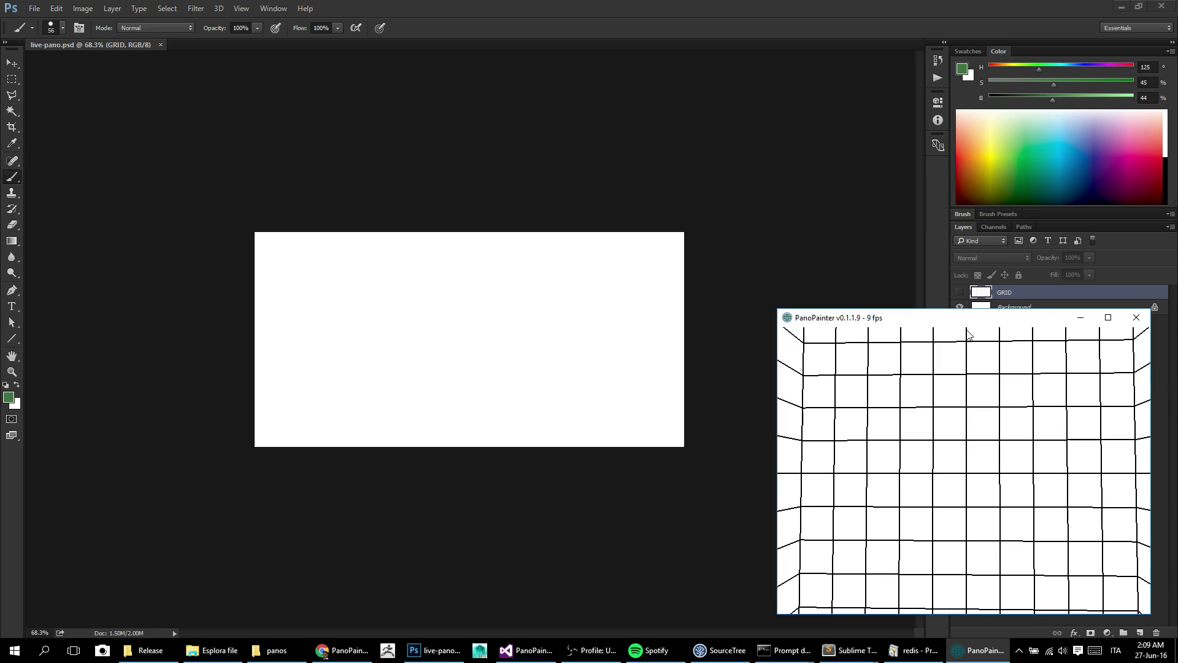
{"action": "left_click_drag", "start_coordinate": [968, 331], "coordinate": [970, 341]}
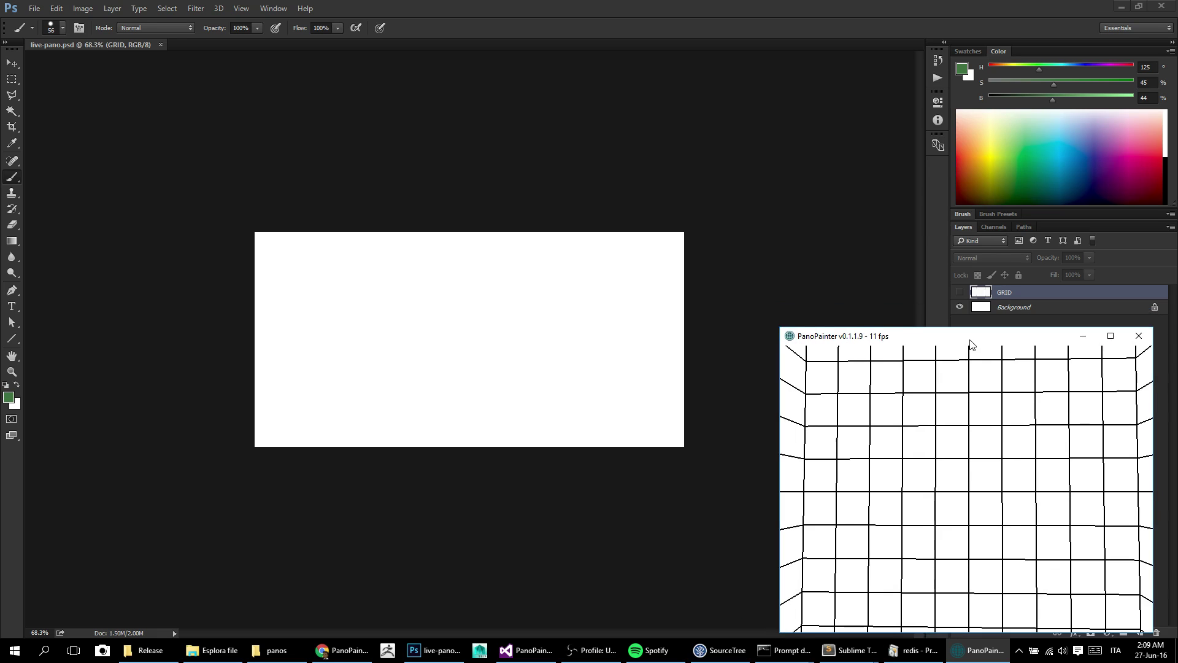
{"action": "mouse_move", "coordinate": [1003, 482]}
{"action": "left_mouse_down"}
{"action": "mouse_move", "coordinate": [957, 534]}
{"action": "mouse_move", "coordinate": [971, 447]}
{"action": "mouse_move", "coordinate": [1014, 463]}
{"action": "mouse_move", "coordinate": [1000, 466]}
{"action": "left_mouse_up"}
{"action": "left_click", "coordinate": [466, 178]}
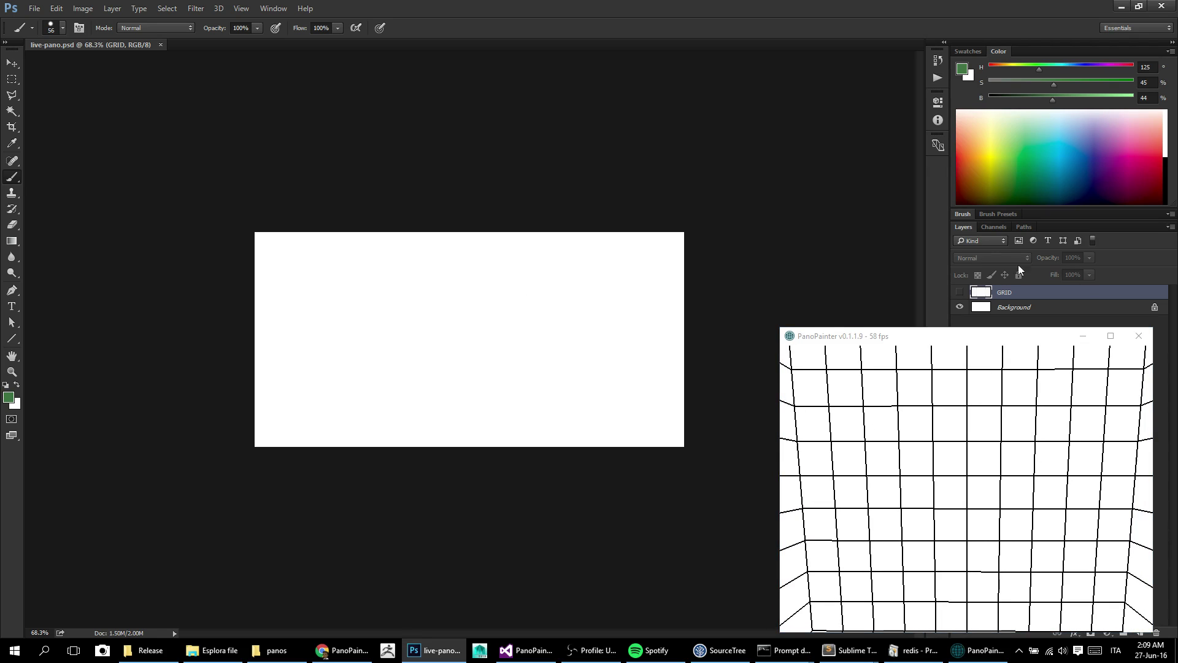
- Make the GRID layer visible again and add a new empty layer above it
{"action": "left_click", "coordinate": [1030, 310]}
{"action": "left_click", "coordinate": [1029, 293]}
{"action": "left_click", "coordinate": [959, 294]}
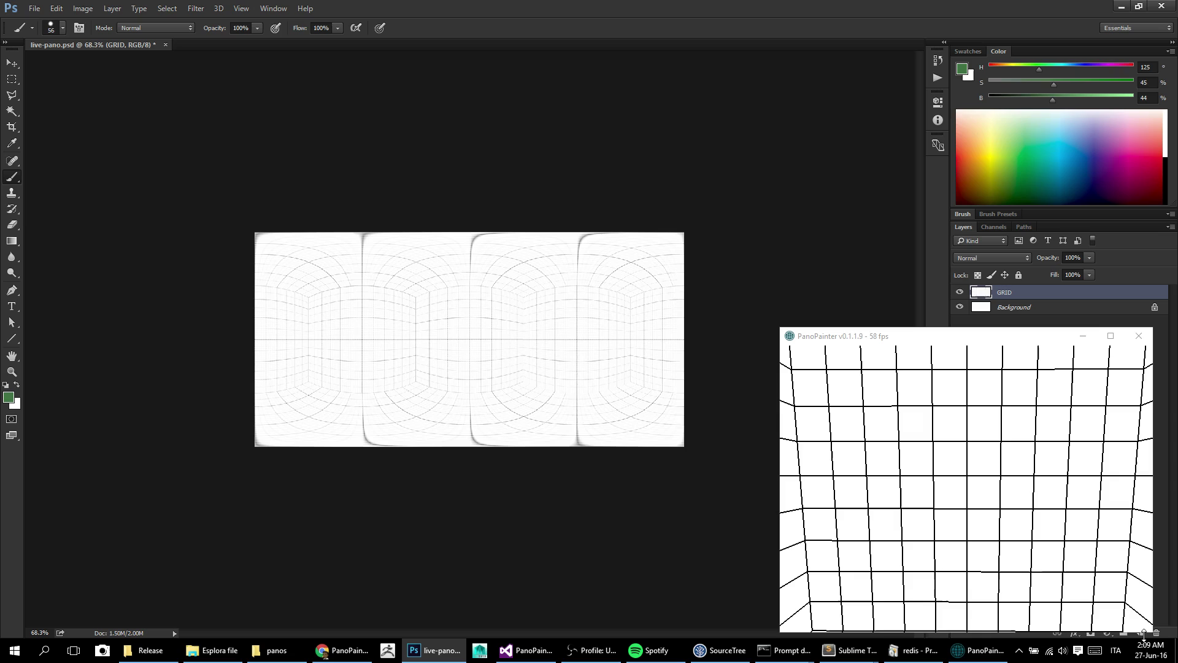
{"action": "left_click", "coordinate": [1038, 339]}
{"action": "left_click_drag", "start_coordinate": [1038, 339], "coordinate": [1041, 332]}
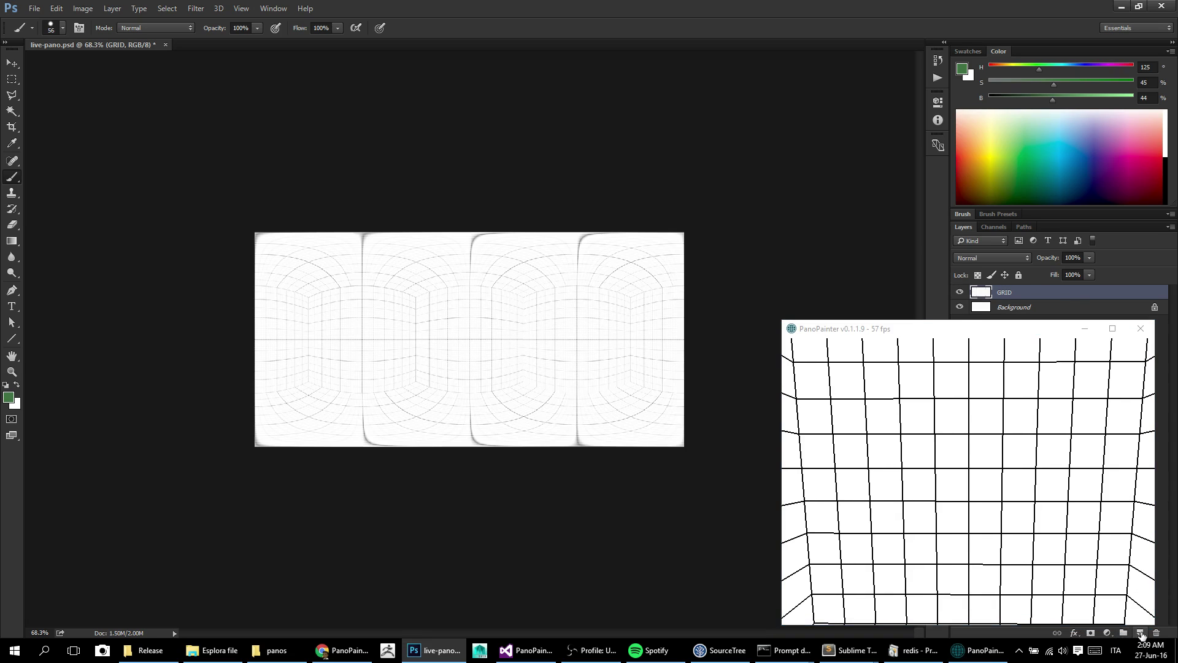
{"action": "left_click", "coordinate": [1140, 633]}
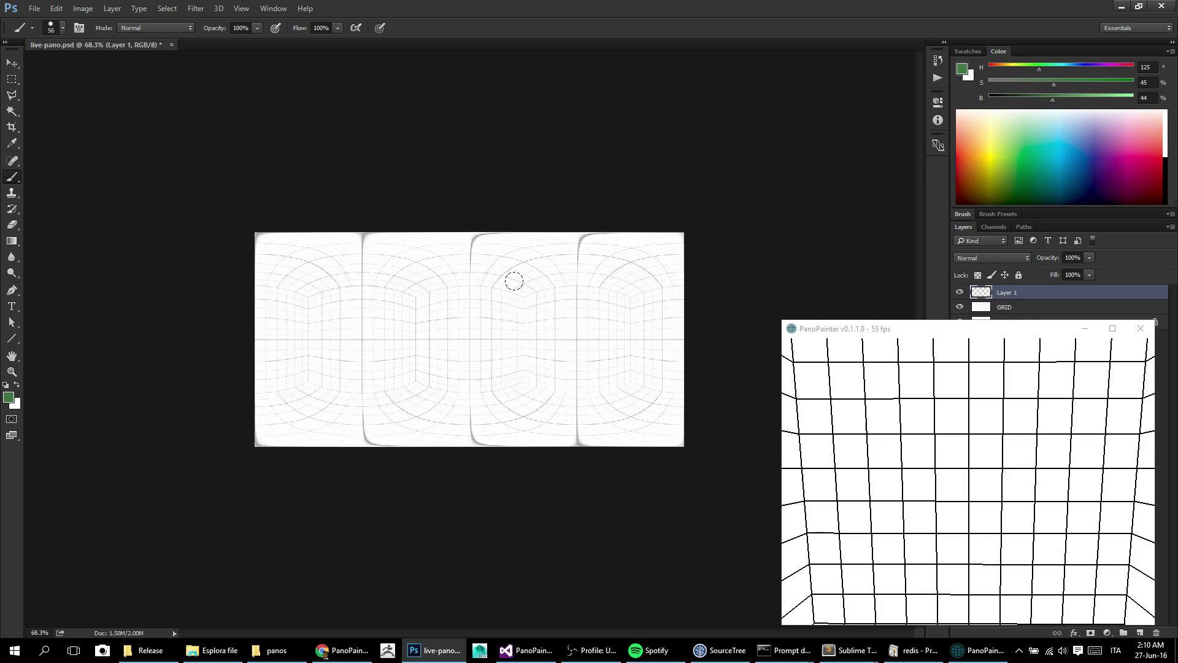
- Paint a green figure's body, legs, arms and hands at the canvas center with a 21 px brush
{"action": "left_click_drag", "start_coordinate": [490, 343], "coordinate": [478, 348]}
{"action": "mouse_move", "coordinate": [468, 342]}
{"action": "left_mouse_down"}
{"action": "mouse_move", "coordinate": [461, 332]}
{"action": "mouse_move", "coordinate": [481, 346]}
{"action": "mouse_move", "coordinate": [462, 361]}
{"action": "mouse_move", "coordinate": [471, 347]}
{"action": "mouse_move", "coordinate": [481, 354]}
{"action": "mouse_move", "coordinate": [489, 383]}
{"action": "mouse_move", "coordinate": [460, 372]}
{"action": "mouse_move", "coordinate": [441, 409]}
{"action": "mouse_move", "coordinate": [491, 394]}
{"action": "mouse_move", "coordinate": [503, 403]}
{"action": "left_mouse_up"}
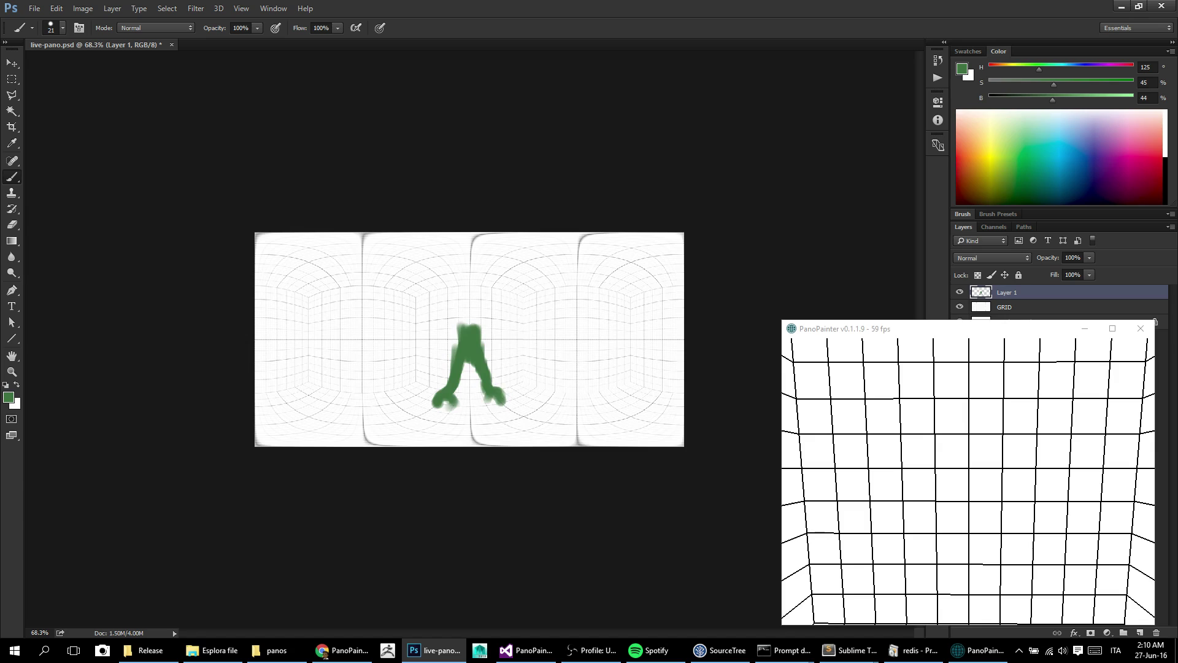
{"action": "left_click_drag", "start_coordinate": [461, 324], "coordinate": [424, 358]}
{"action": "mouse_move", "coordinate": [493, 327]}
{"action": "left_mouse_down"}
{"action": "mouse_move", "coordinate": [521, 366]}
{"action": "mouse_move", "coordinate": [514, 377]}
{"action": "left_mouse_up"}
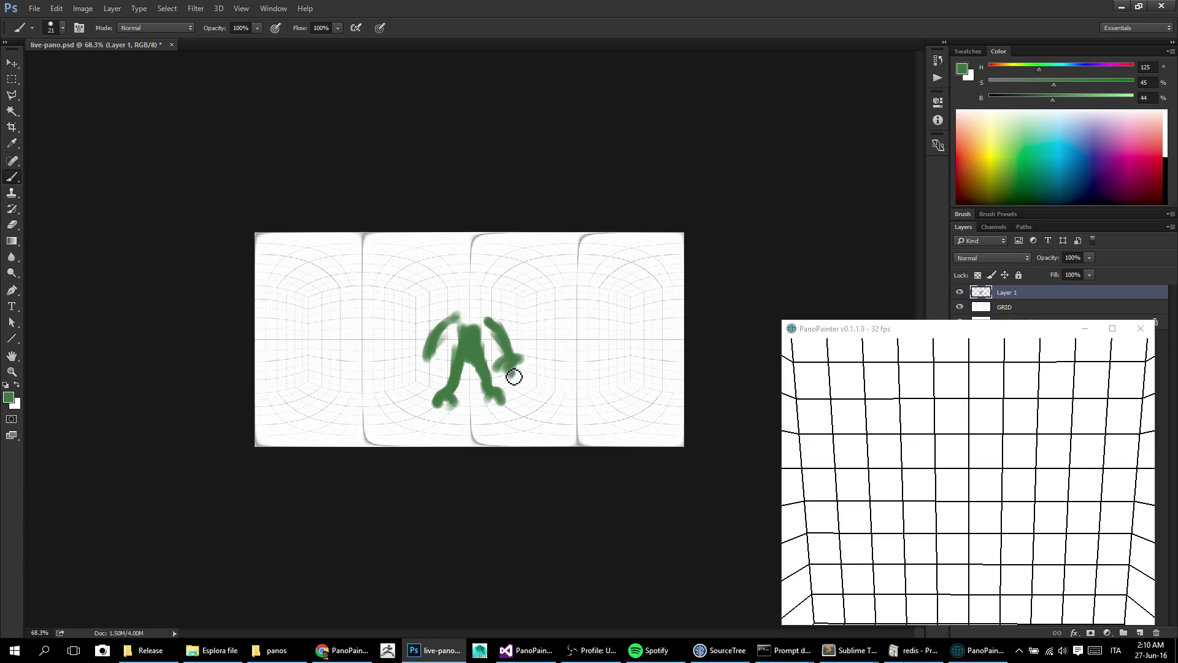
{"action": "left_click_drag", "start_coordinate": [434, 363], "coordinate": [433, 366]}
- Outline the figure's large head flaring up to the canvas's upper edge and fill it in green with a larger brush
{"action": "left_click_drag", "start_coordinate": [458, 322], "coordinate": [448, 291]}
{"action": "mouse_move", "coordinate": [494, 333]}
{"action": "left_mouse_down"}
{"action": "mouse_move", "coordinate": [491, 297]}
{"action": "mouse_move", "coordinate": [452, 297]}
{"action": "mouse_move", "coordinate": [407, 245]}
{"action": "left_mouse_up"}
{"action": "left_click_drag", "start_coordinate": [489, 291], "coordinate": [521, 241]}
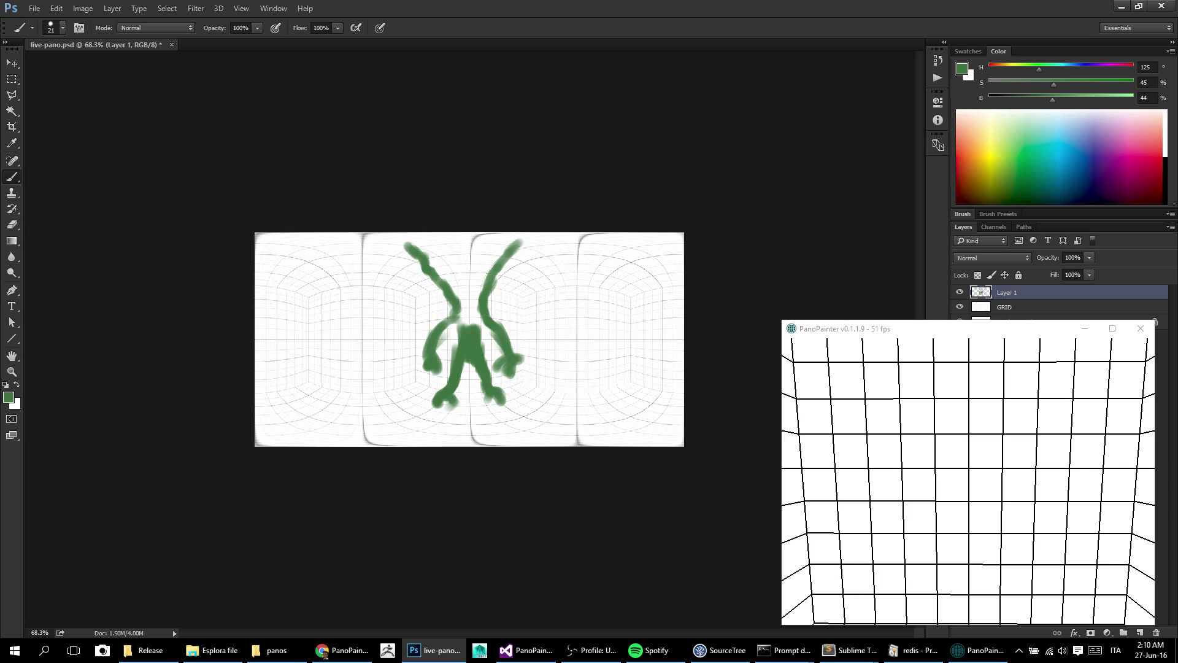
{"action": "left_click_drag", "start_coordinate": [430, 262], "coordinate": [386, 233]}
{"action": "left_click_drag", "start_coordinate": [512, 257], "coordinate": [557, 237]}
{"action": "right_click", "coordinate": [479, 275], "text": "alt"}
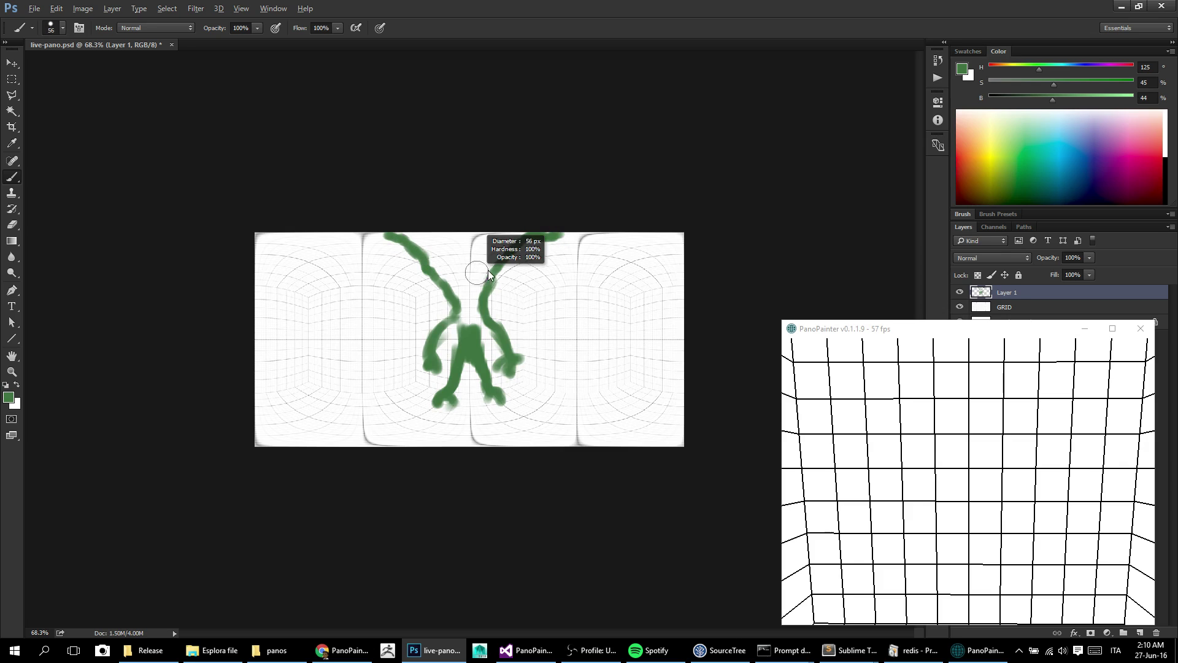
{"action": "mouse_move", "coordinate": [398, 236]}
{"action": "left_mouse_down"}
{"action": "mouse_move", "coordinate": [514, 227]}
{"action": "mouse_move", "coordinate": [447, 259]}
{"action": "mouse_move", "coordinate": [444, 272]}
{"action": "mouse_move", "coordinate": [490, 245]}
{"action": "mouse_move", "coordinate": [457, 289]}
{"action": "mouse_move", "coordinate": [479, 336]}
{"action": "left_mouse_up"}
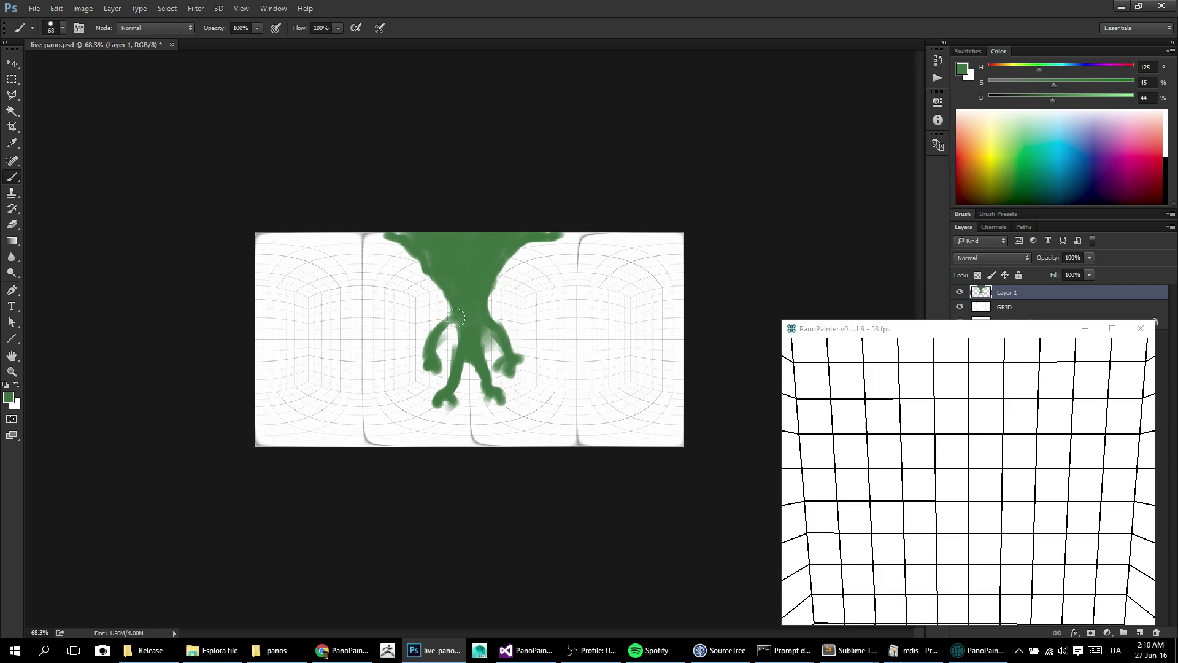
- Choose a pale yellow (H 54, S 41, B 100) and paint two eyes on the green head with a smaller brush
{"action": "right_click", "coordinate": [481, 273], "text": "alt"}
{"action": "left_click_drag", "start_coordinate": [999, 145], "coordinate": [993, 132]}
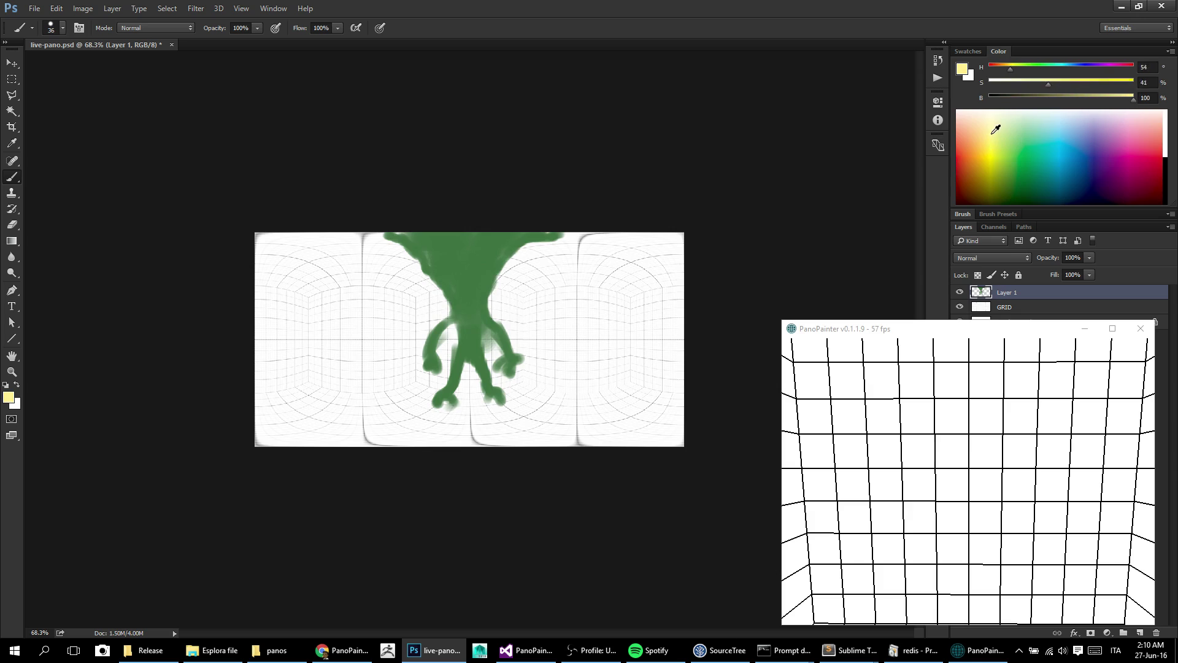
{"action": "left_click", "coordinate": [454, 272]}
{"action": "right_click", "coordinate": [460, 283], "text": "alt"}
{"action": "left_click_drag", "start_coordinate": [453, 277], "coordinate": [482, 277]}
- Trim the eyes with green sampled from the head and check the saved figure in PanoPainter's panorama view
{"action": "left_click", "coordinate": [470, 297], "text": "alt"}
{"action": "mouse_move", "coordinate": [467, 275]}
{"action": "left_mouse_down"}
{"action": "mouse_move", "coordinate": [469, 290]}
{"action": "mouse_move", "coordinate": [489, 266]}
{"action": "mouse_move", "coordinate": [474, 297]}
{"action": "left_mouse_up"}
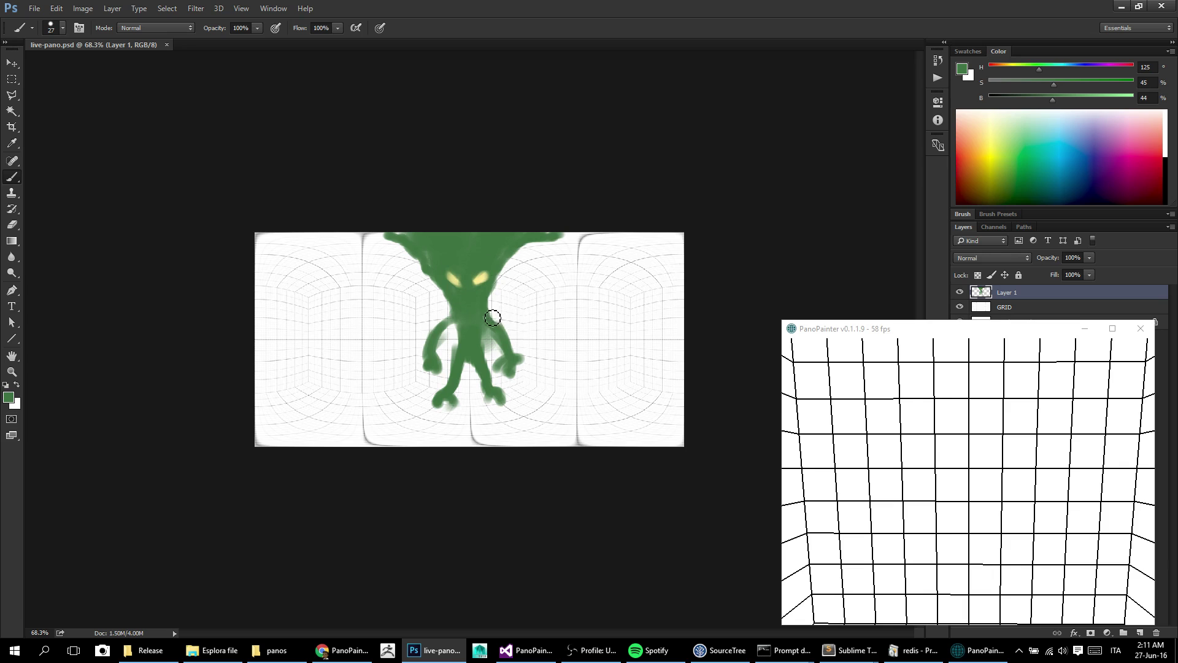
{"action": "left_click_drag", "start_coordinate": [924, 444], "coordinate": [990, 442]}
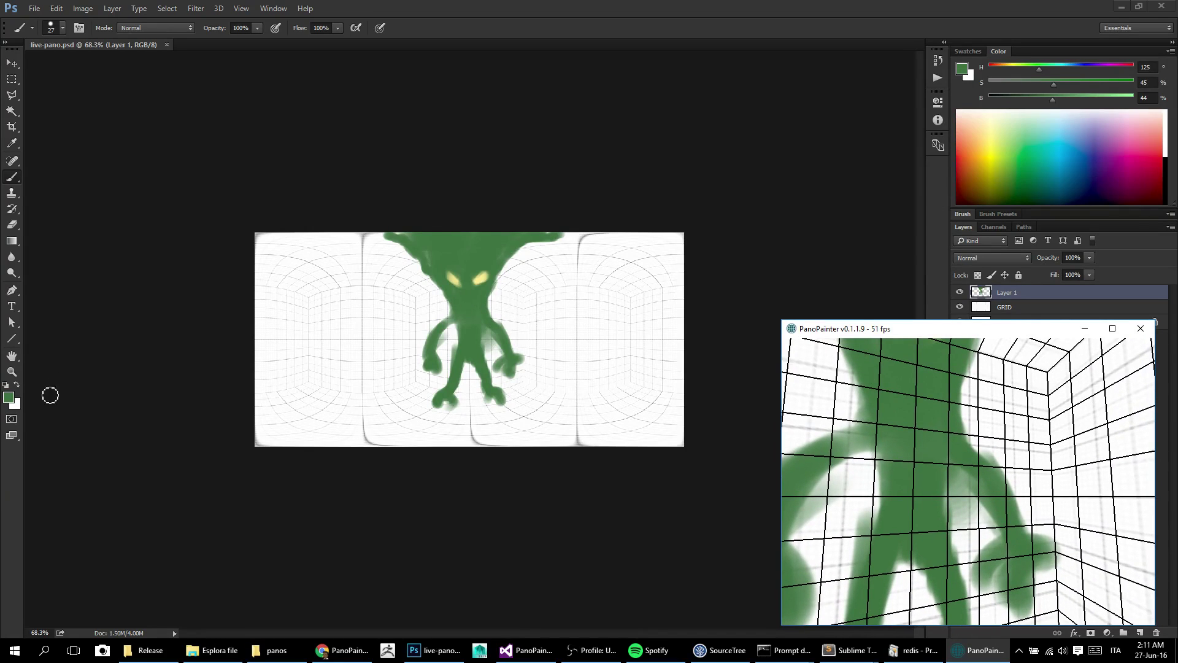
- Choose a dark teal (H 161, S 100, B 32), paint an arched wing stroke on each side of the figure, save and check the panorama
{"action": "left_click", "coordinate": [1028, 160]}
{"action": "left_click", "coordinate": [1039, 184]}
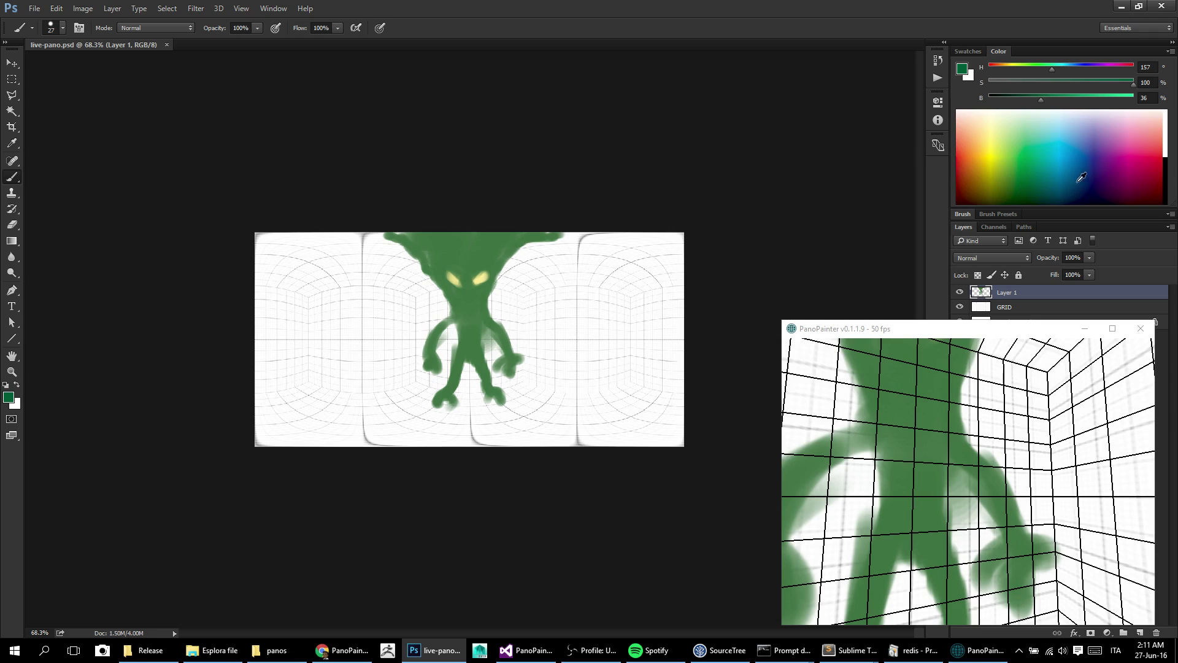
{"action": "mouse_move", "coordinate": [501, 316]}
{"action": "left_mouse_down"}
{"action": "mouse_move", "coordinate": [495, 306]}
{"action": "mouse_move", "coordinate": [554, 290]}
{"action": "mouse_move", "coordinate": [615, 315]}
{"action": "left_mouse_up"}
{"action": "left_click_drag", "start_coordinate": [450, 318], "coordinate": [418, 303]}
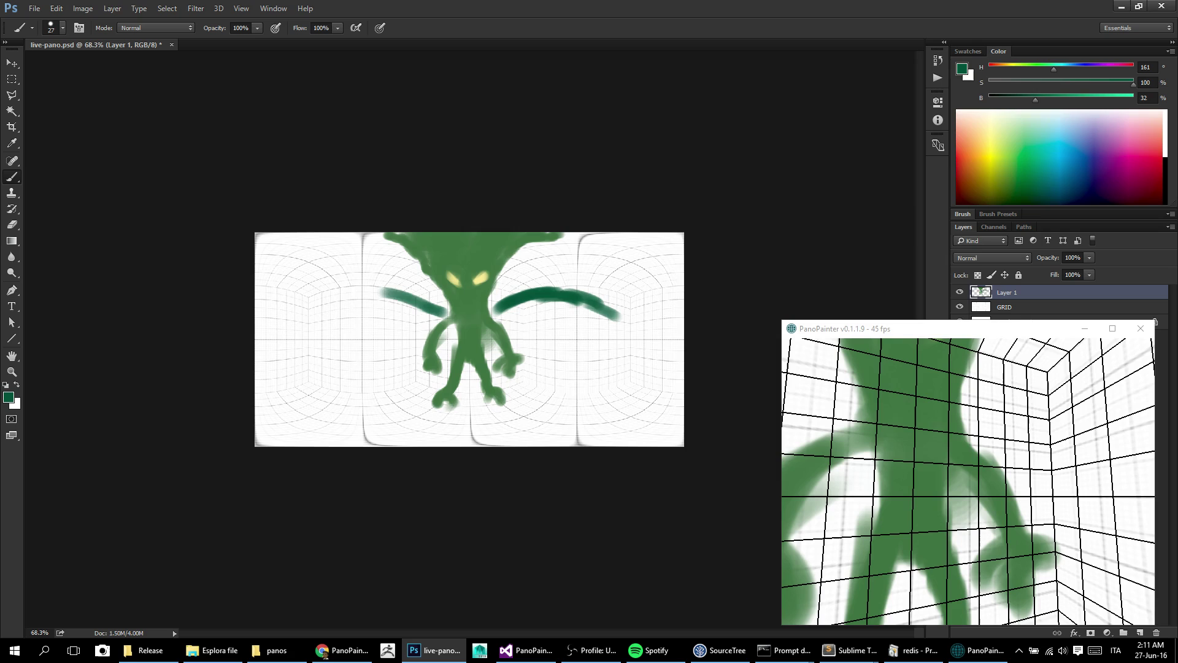
{"action": "mouse_move", "coordinate": [421, 311]}
{"action": "left_mouse_down"}
{"action": "mouse_move", "coordinate": [368, 294]}
{"action": "mouse_move", "coordinate": [323, 300]}
{"action": "mouse_move", "coordinate": [392, 302]}
{"action": "mouse_move", "coordinate": [338, 294]}
{"action": "left_mouse_up"}
{"action": "key", "text": "ctrl+s"}
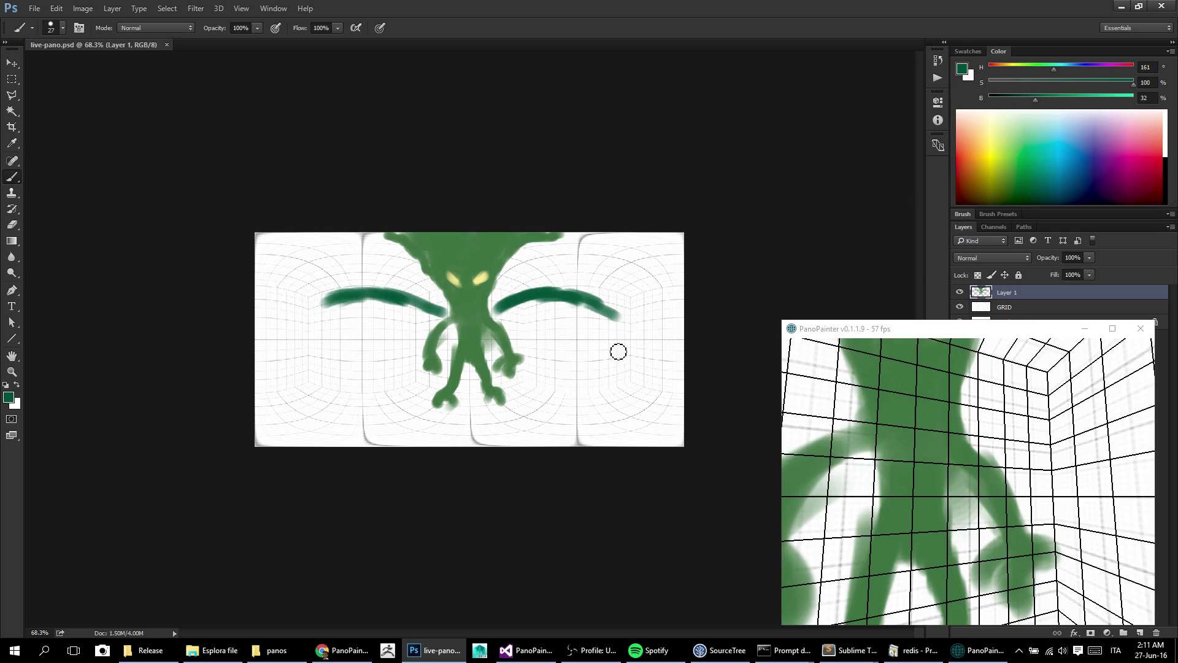
{"action": "mouse_move", "coordinate": [979, 410]}
{"action": "left_mouse_down"}
{"action": "mouse_move", "coordinate": [910, 489]}
{"action": "mouse_move", "coordinate": [922, 466]}
{"action": "mouse_move", "coordinate": [967, 457]}
{"action": "mouse_move", "coordinate": [1012, 469]}
{"action": "mouse_move", "coordinate": [972, 437]}
{"action": "left_mouse_up"}
- Paint jagged lower edges under both teal wing arches and add a clawed hand shape at each wing tip
{"action": "left_click", "coordinate": [619, 311]}
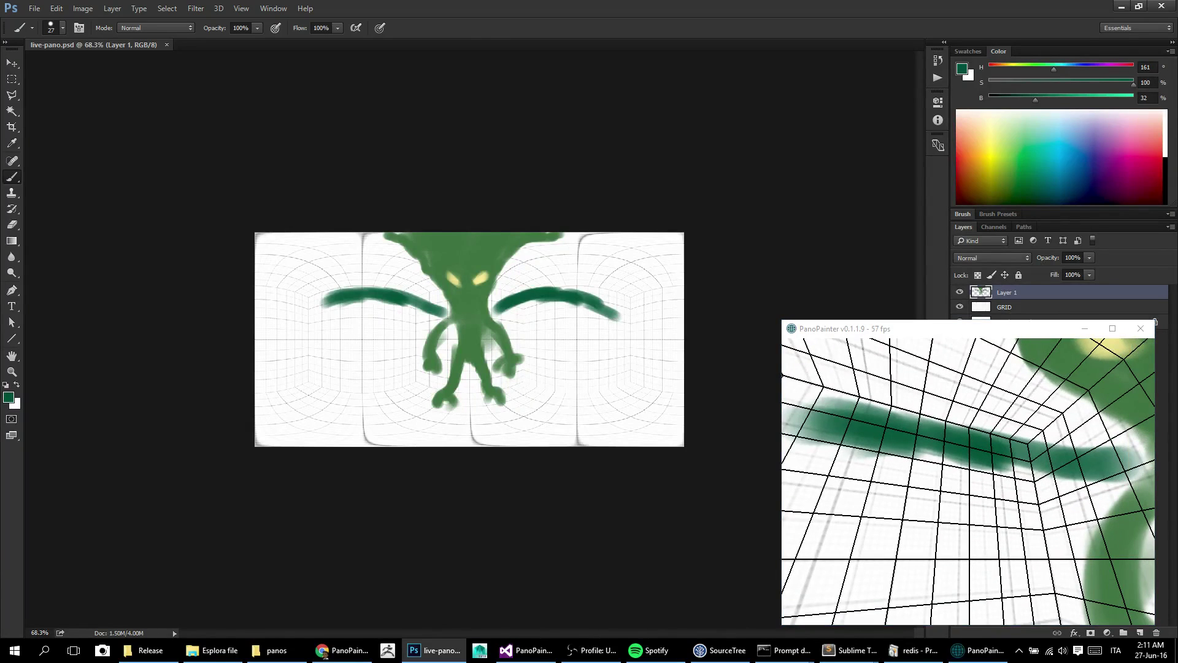
{"action": "mouse_move", "coordinate": [619, 311]}
{"action": "left_mouse_down"}
{"action": "mouse_move", "coordinate": [558, 340]}
{"action": "mouse_move", "coordinate": [546, 325]}
{"action": "mouse_move", "coordinate": [503, 329]}
{"action": "left_mouse_up"}
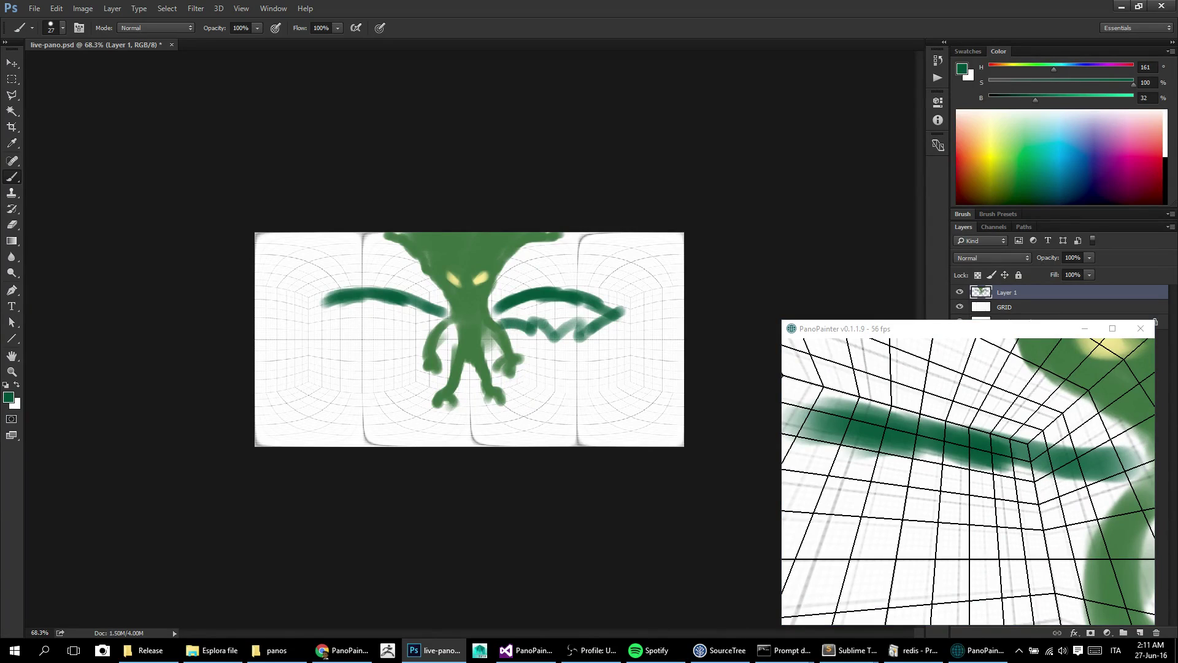
{"action": "mouse_move", "coordinate": [330, 313]}
{"action": "left_mouse_down"}
{"action": "mouse_move", "coordinate": [351, 334]}
{"action": "mouse_move", "coordinate": [357, 323]}
{"action": "mouse_move", "coordinate": [437, 333]}
{"action": "left_mouse_up"}
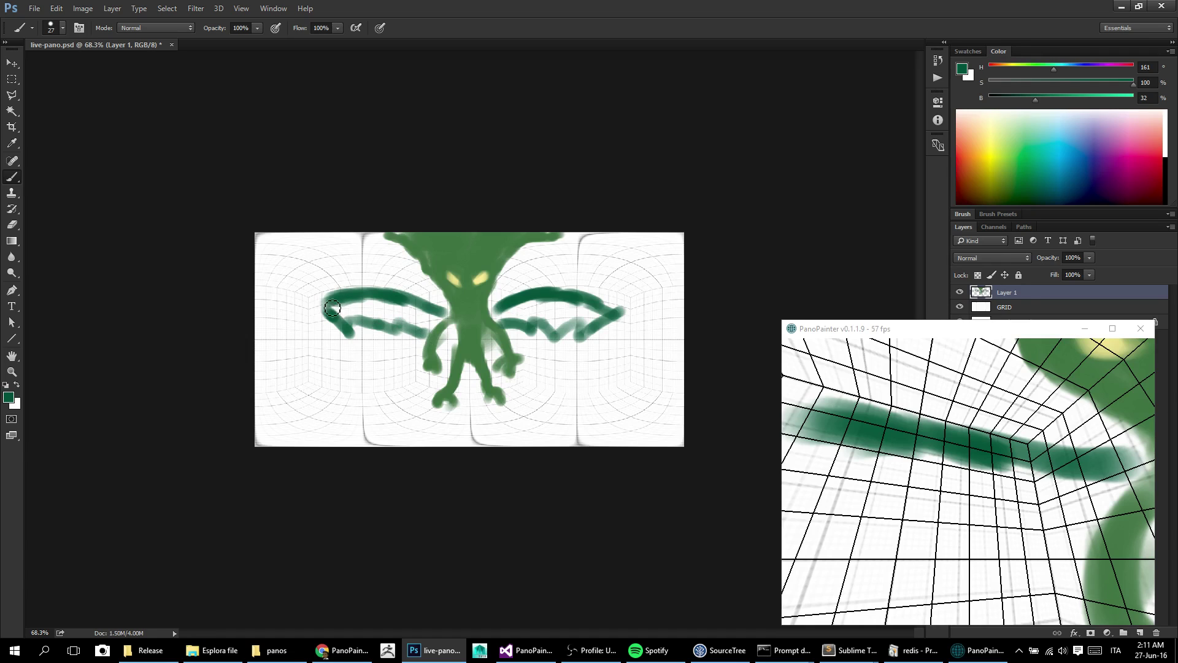
{"action": "mouse_move", "coordinate": [332, 308]}
{"action": "left_mouse_down"}
{"action": "mouse_move", "coordinate": [302, 295]}
{"action": "mouse_move", "coordinate": [316, 315]}
{"action": "left_mouse_up"}
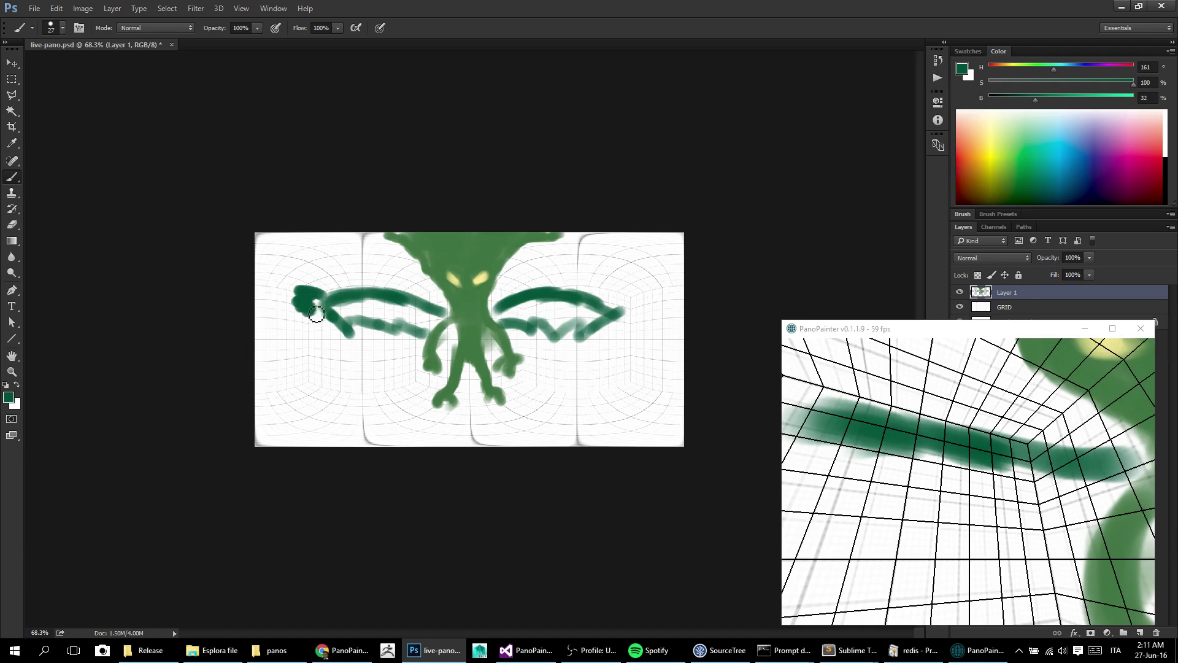
{"action": "mouse_move", "coordinate": [616, 309]}
{"action": "left_mouse_down"}
{"action": "mouse_move", "coordinate": [632, 303]}
{"action": "mouse_move", "coordinate": [622, 325]}
{"action": "left_mouse_up"}
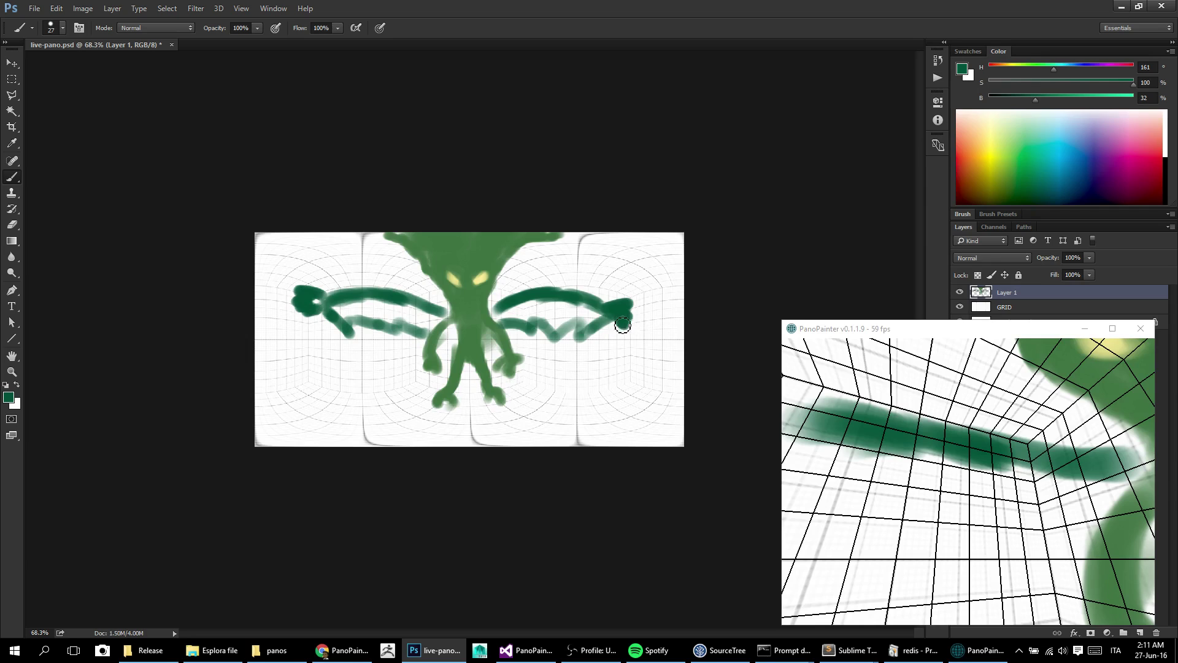
- Dab crimson (H 346, S 83, B 72) claws onto both wing-tip hands with a 21 px brush and save the file
{"action": "right_click", "coordinate": [467, 295], "text": "alt"}
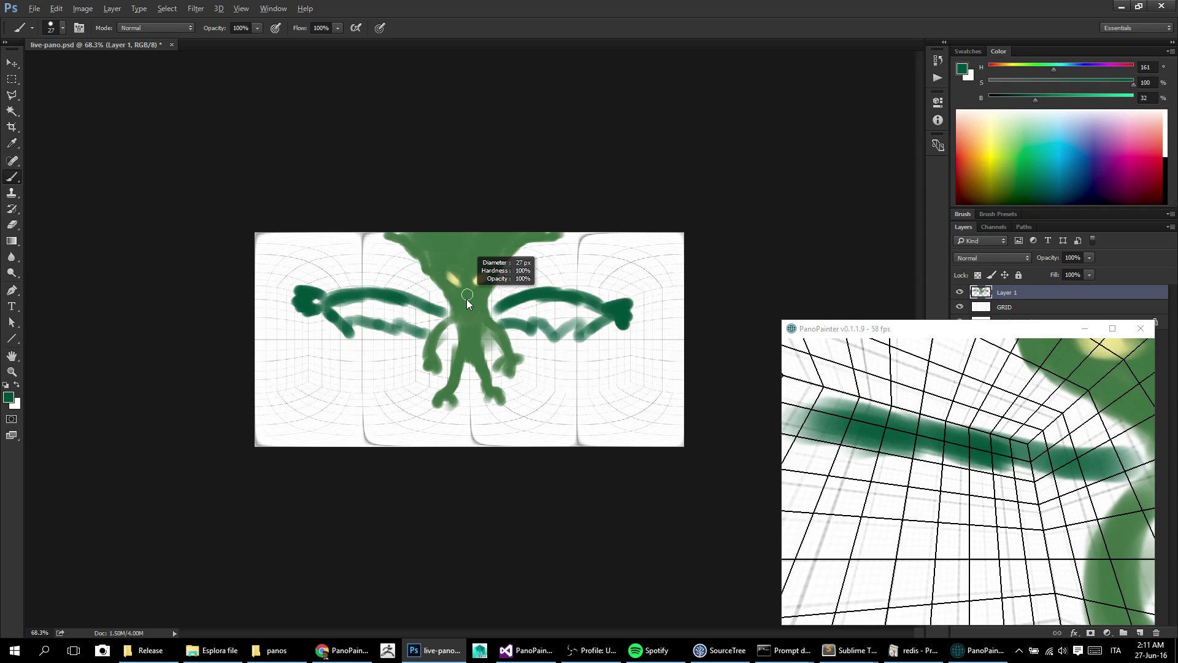
{"action": "left_click", "coordinate": [1140, 161]}
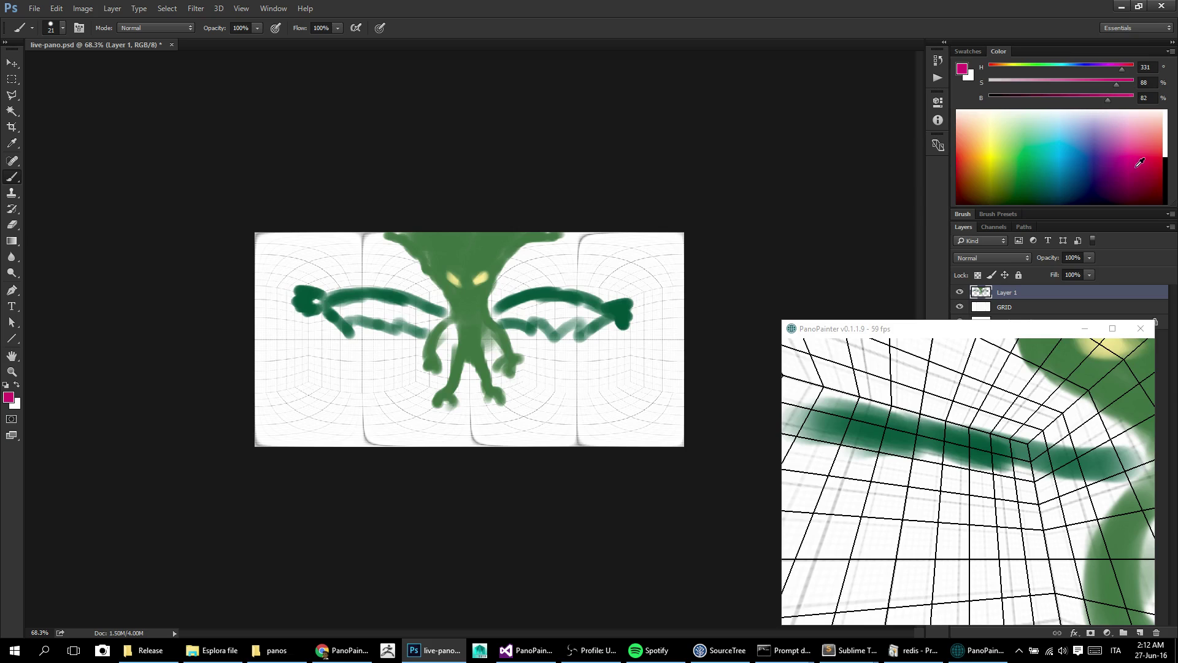
{"action": "left_click_drag", "start_coordinate": [1139, 163], "coordinate": [1152, 167]}
{"action": "left_click", "coordinate": [628, 308]}
{"action": "left_click", "coordinate": [626, 322]}
{"action": "left_click", "coordinate": [302, 311]}
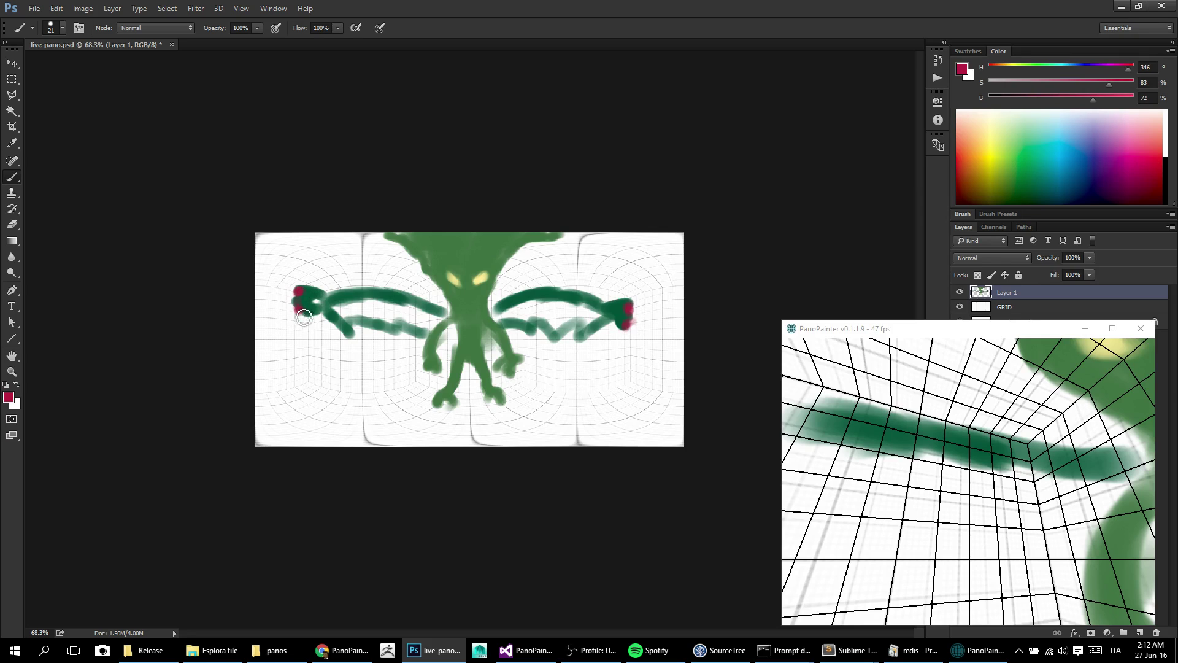
{"action": "key", "text": "ctrl+s"}
- Fill both wings and dab spots beside the torso with teal sampled from the wing, save and check the panorama
{"action": "left_click", "coordinate": [513, 295], "text": "alt"}
{"action": "right_click", "coordinate": [526, 308], "text": "alt"}
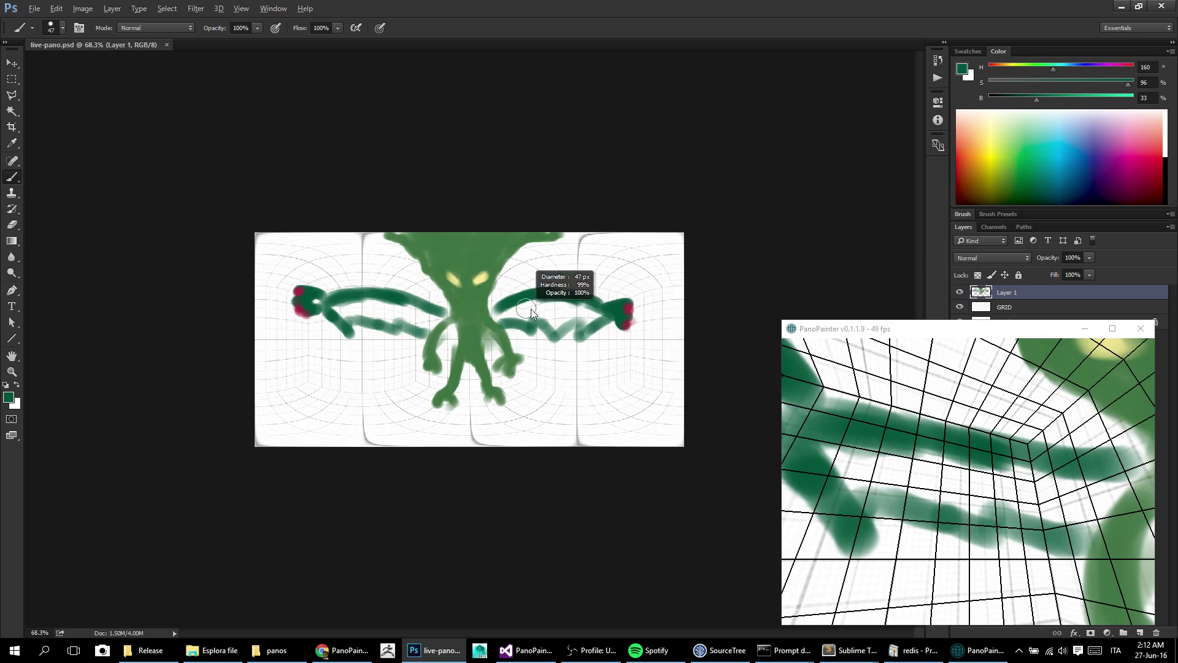
{"action": "mouse_move", "coordinate": [527, 307]}
{"action": "left_mouse_down"}
{"action": "mouse_move", "coordinate": [505, 308]}
{"action": "mouse_move", "coordinate": [595, 314]}
{"action": "mouse_move", "coordinate": [590, 328]}
{"action": "mouse_move", "coordinate": [510, 319]}
{"action": "left_mouse_up"}
{"action": "mouse_move", "coordinate": [437, 313]}
{"action": "left_mouse_down"}
{"action": "mouse_move", "coordinate": [349, 312]}
{"action": "mouse_move", "coordinate": [395, 313]}
{"action": "mouse_move", "coordinate": [384, 323]}
{"action": "mouse_move", "coordinate": [453, 339]}
{"action": "left_mouse_up"}
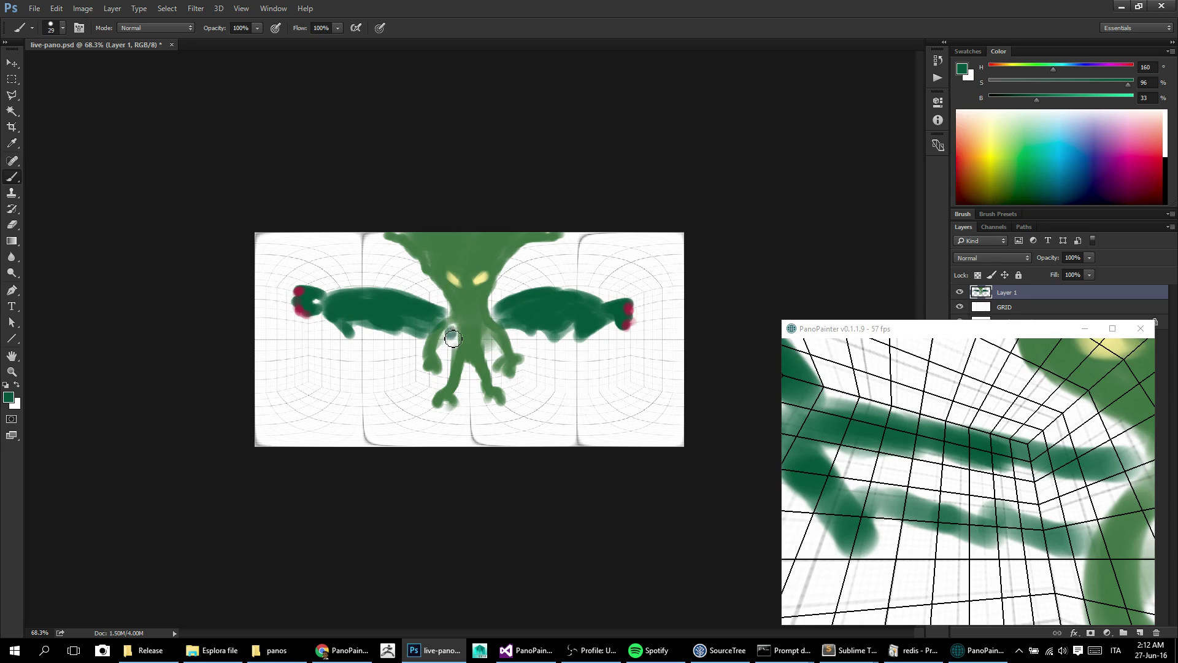
{"action": "left_click", "coordinate": [452, 337]}
{"action": "left_click", "coordinate": [489, 337]}
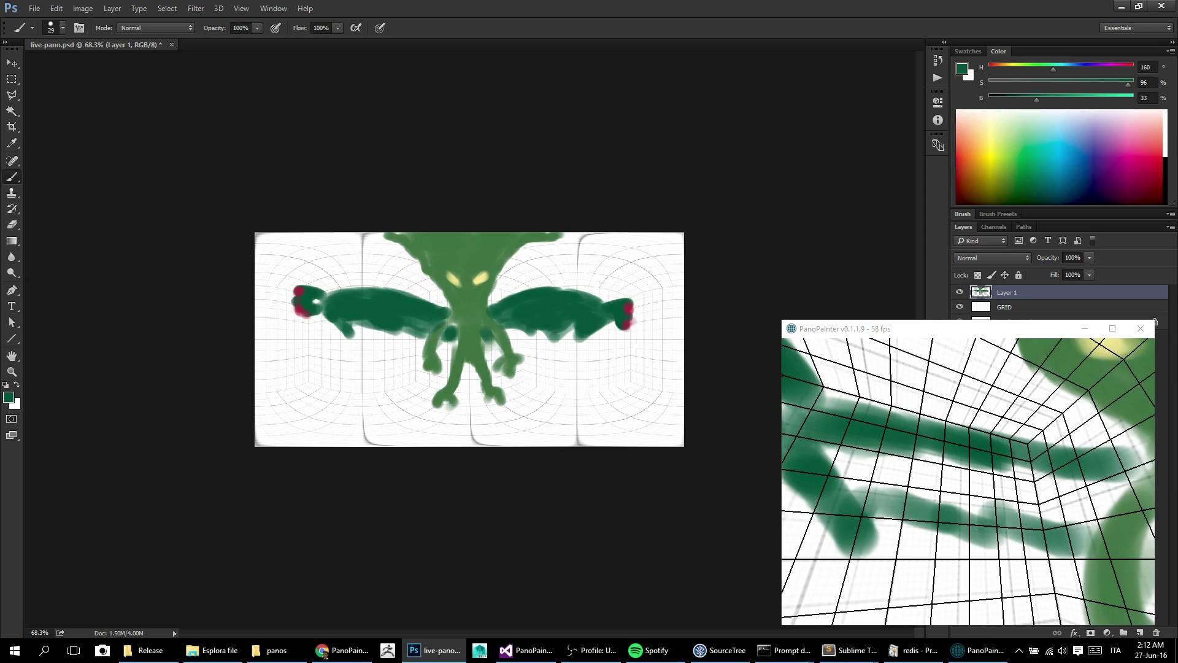
{"action": "key", "text": "ctrl+s"}
{"action": "mouse_move", "coordinate": [1044, 442]}
{"action": "left_mouse_down"}
{"action": "mouse_move", "coordinate": [1021, 447]}
{"action": "mouse_move", "coordinate": [963, 413]}
{"action": "mouse_move", "coordinate": [938, 465]}
{"action": "mouse_move", "coordinate": [1008, 473]}
{"action": "mouse_move", "coordinate": [991, 497]}
{"action": "mouse_move", "coordinate": [1013, 468]}
{"action": "mouse_move", "coordinate": [922, 442]}
{"action": "mouse_move", "coordinate": [968, 404]}
{"action": "mouse_move", "coordinate": [905, 467]}
{"action": "mouse_move", "coordinate": [939, 438]}
{"action": "mouse_move", "coordinate": [927, 427]}
{"action": "mouse_move", "coordinate": [944, 466]}
{"action": "mouse_move", "coordinate": [971, 470]}
{"action": "mouse_move", "coordinate": [908, 448]}
{"action": "mouse_move", "coordinate": [934, 451]}
{"action": "left_mouse_up"}
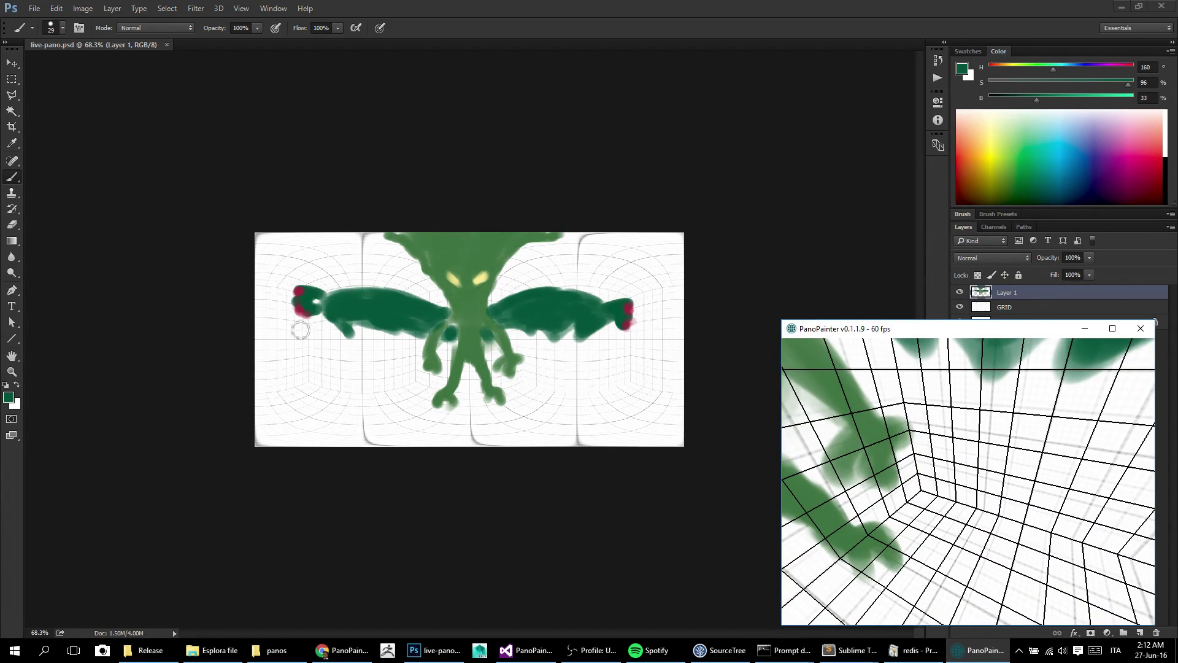
- Paint a dark brown (H 24, S 85, B 34) handle extending outward from the figure's right-side hand and inspect it in PanoPainter
{"action": "left_click", "coordinate": [14, 406]}
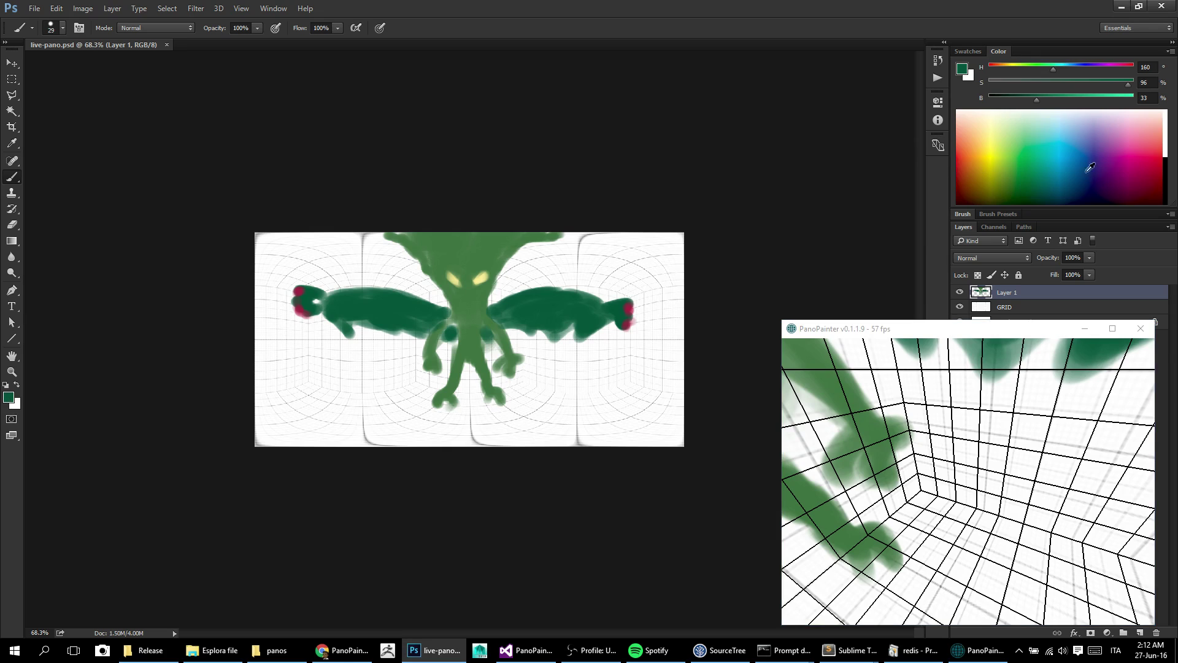
{"action": "left_click_drag", "start_coordinate": [1090, 168], "coordinate": [973, 182]}
{"action": "mouse_move", "coordinate": [512, 368]}
{"action": "left_mouse_down"}
{"action": "mouse_move", "coordinate": [571, 395]}
{"action": "mouse_move", "coordinate": [576, 386]}
{"action": "mouse_move", "coordinate": [537, 375]}
{"action": "mouse_move", "coordinate": [625, 379]}
{"action": "left_mouse_up"}
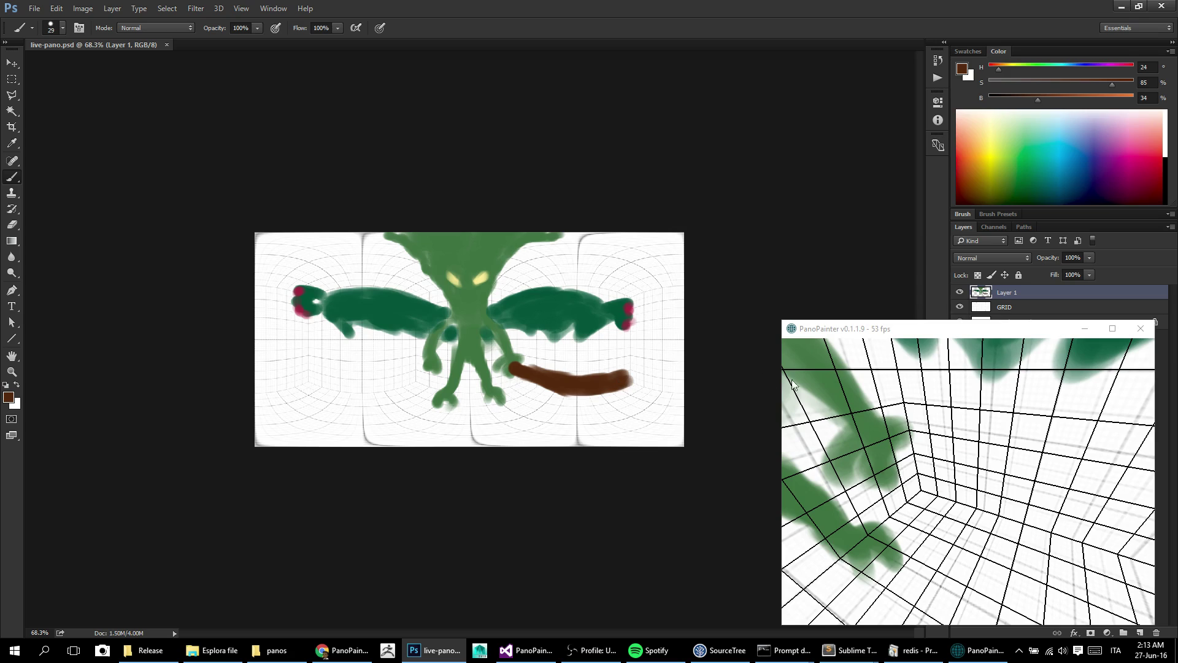
{"action": "mouse_move", "coordinate": [1017, 459]}
{"action": "left_mouse_down"}
{"action": "mouse_move", "coordinate": [1043, 448]}
{"action": "mouse_move", "coordinate": [1030, 428]}
{"action": "mouse_move", "coordinate": [973, 483]}
{"action": "mouse_move", "coordinate": [922, 463]}
{"action": "left_mouse_up"}
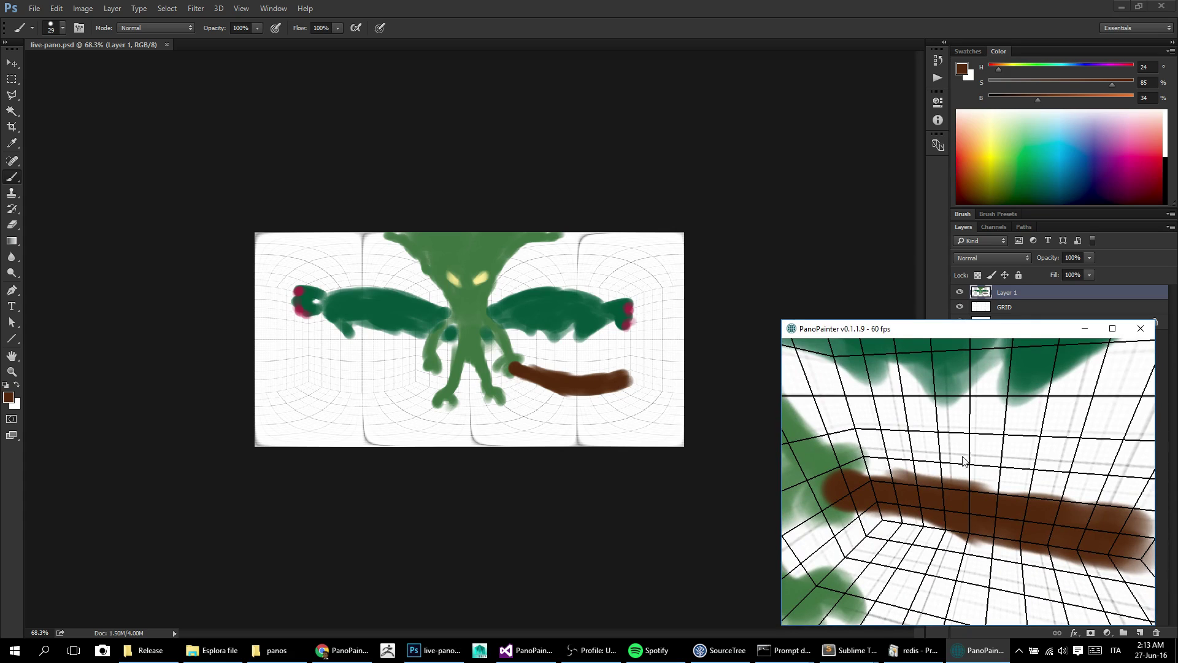
{"action": "left_click_drag", "start_coordinate": [1097, 527], "coordinate": [1029, 475]}
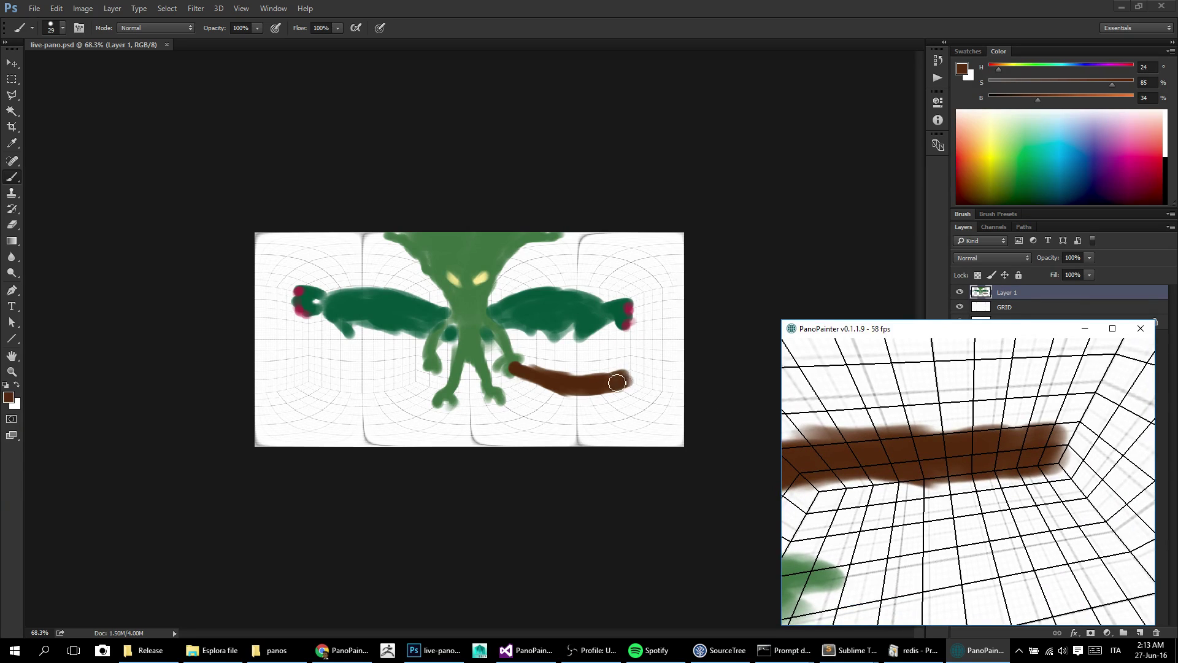
- Paint a grey (H 33, S 22, B 49) axe head at the handle's outer end and check it in the panorama view
{"action": "left_click", "coordinate": [967, 156]}
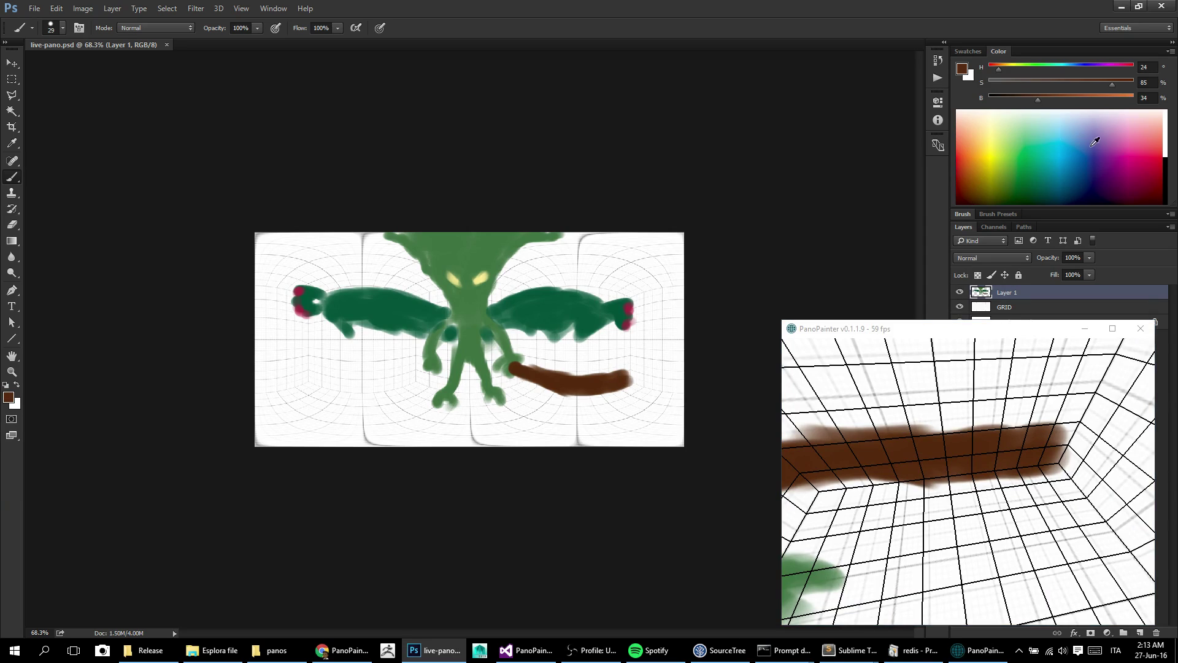
{"action": "mouse_move", "coordinate": [972, 174]}
{"action": "left_mouse_down"}
{"action": "mouse_move", "coordinate": [989, 143]}
{"action": "mouse_move", "coordinate": [999, 170]}
{"action": "mouse_move", "coordinate": [976, 194]}
{"action": "mouse_move", "coordinate": [982, 185]}
{"action": "left_mouse_up"}
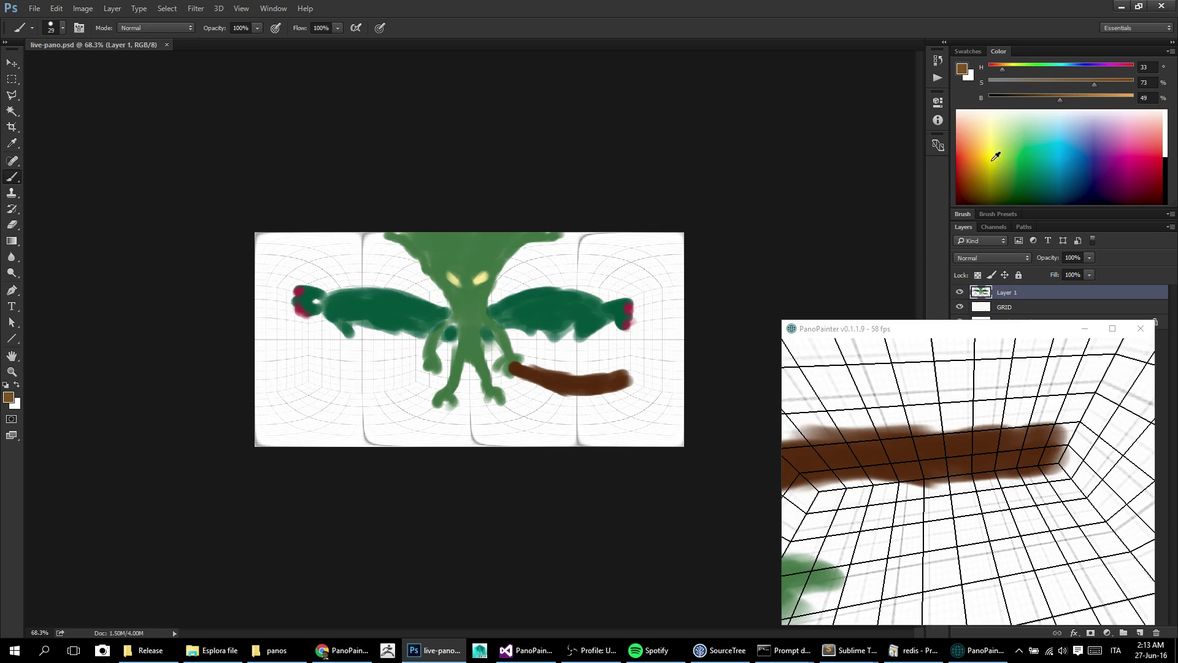
{"action": "left_click_drag", "start_coordinate": [1093, 84], "coordinate": [1022, 84]}
{"action": "mouse_move", "coordinate": [622, 387]}
{"action": "left_mouse_down"}
{"action": "mouse_move", "coordinate": [656, 392]}
{"action": "mouse_move", "coordinate": [630, 399]}
{"action": "left_mouse_up"}
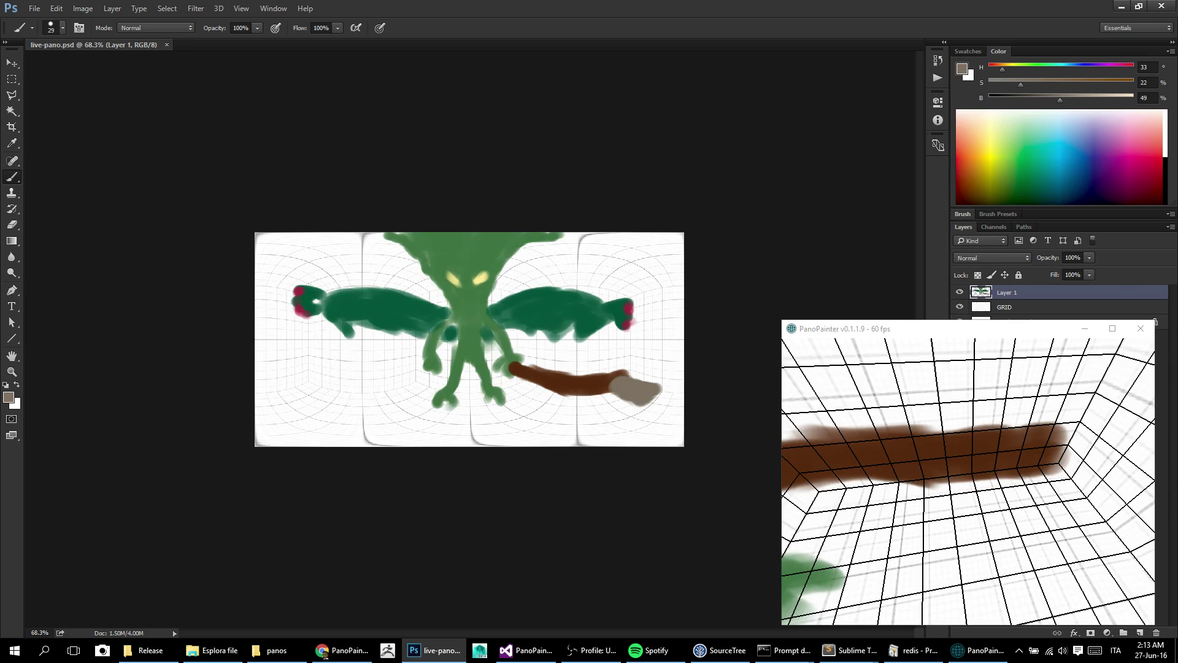
{"action": "mouse_move", "coordinate": [1043, 460]}
{"action": "left_mouse_down"}
{"action": "mouse_move", "coordinate": [919, 438]}
{"action": "mouse_move", "coordinate": [980, 492]}
{"action": "mouse_move", "coordinate": [881, 459]}
{"action": "mouse_move", "coordinate": [893, 450]}
{"action": "left_mouse_up"}
- Highlight the axe head with a light grey (H 33, S 4, B 83), save and view it in PanoPainter
{"action": "mouse_move", "coordinate": [658, 388]}
{"action": "left_mouse_down"}
{"action": "mouse_move", "coordinate": [630, 391]}
{"action": "mouse_move", "coordinate": [636, 406]}
{"action": "mouse_move", "coordinate": [638, 395]}
{"action": "mouse_move", "coordinate": [613, 386]}
{"action": "mouse_move", "coordinate": [625, 396]}
{"action": "mouse_move", "coordinate": [611, 402]}
{"action": "mouse_move", "coordinate": [641, 399]}
{"action": "left_mouse_up"}
{"action": "left_click", "coordinate": [638, 395]}
{"action": "left_click", "coordinate": [632, 400], "text": "alt"}
{"action": "key", "text": "ctrl+s"}
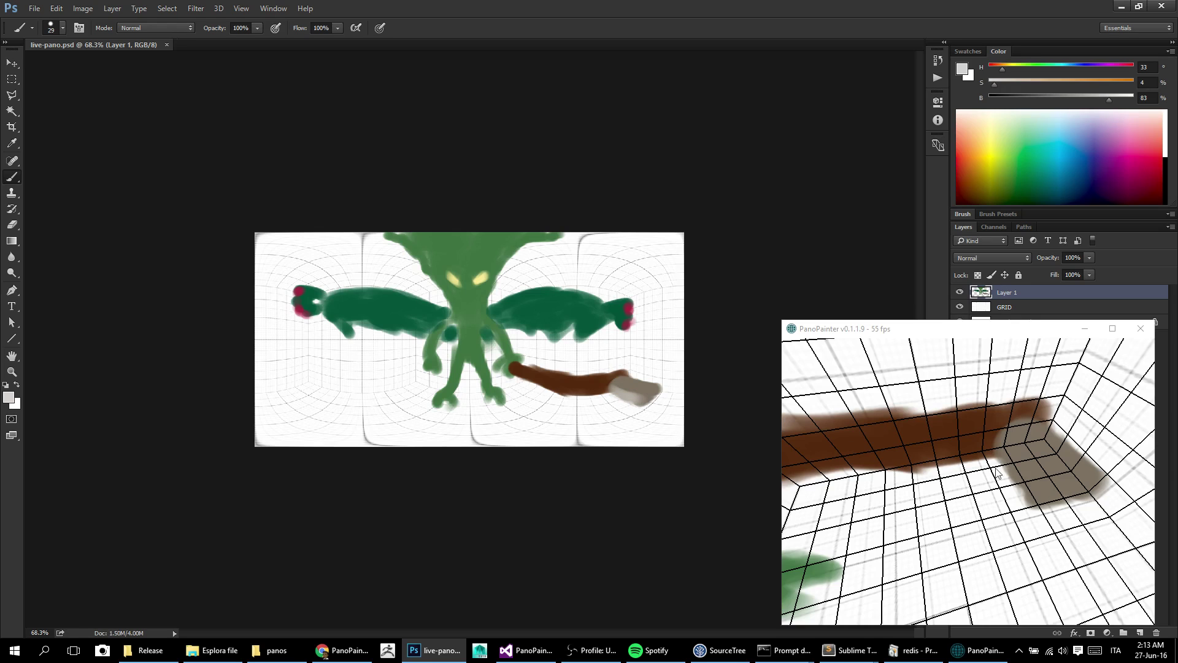
{"action": "left_click_drag", "start_coordinate": [924, 455], "coordinate": [1002, 491]}
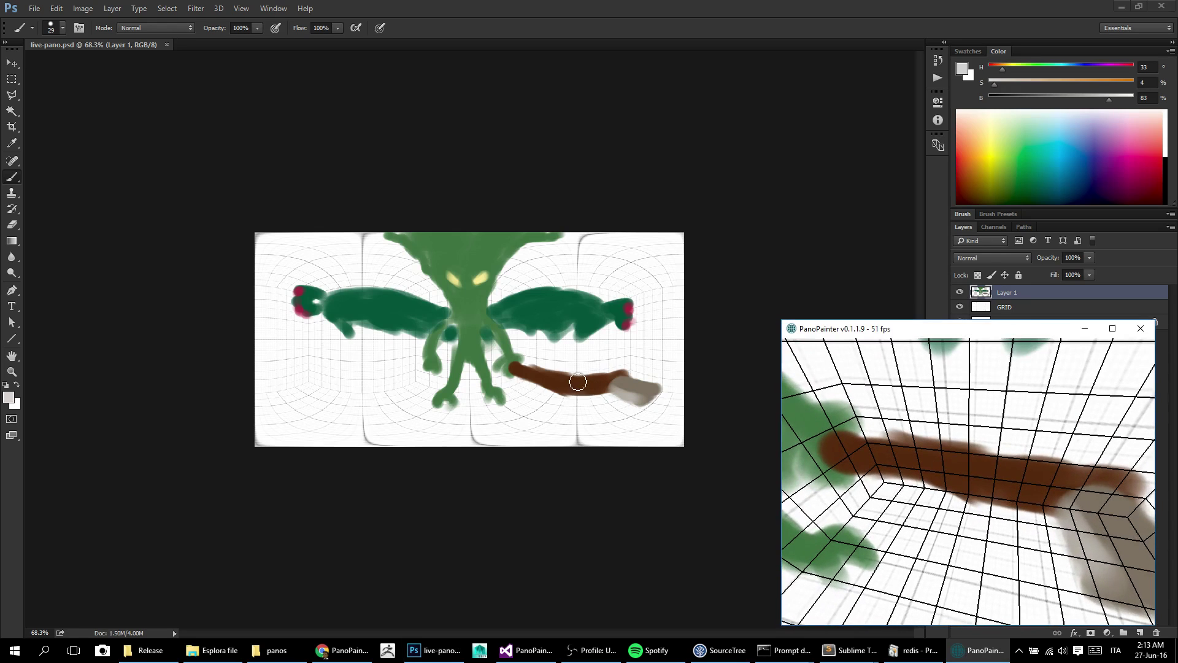
- Shade the axe handle with its sampled brown darkened to H 24, S 67, B 28, using a smaller brush
{"action": "left_click", "coordinate": [577, 382]}
{"action": "left_click", "coordinate": [584, 385], "text": "alt"}
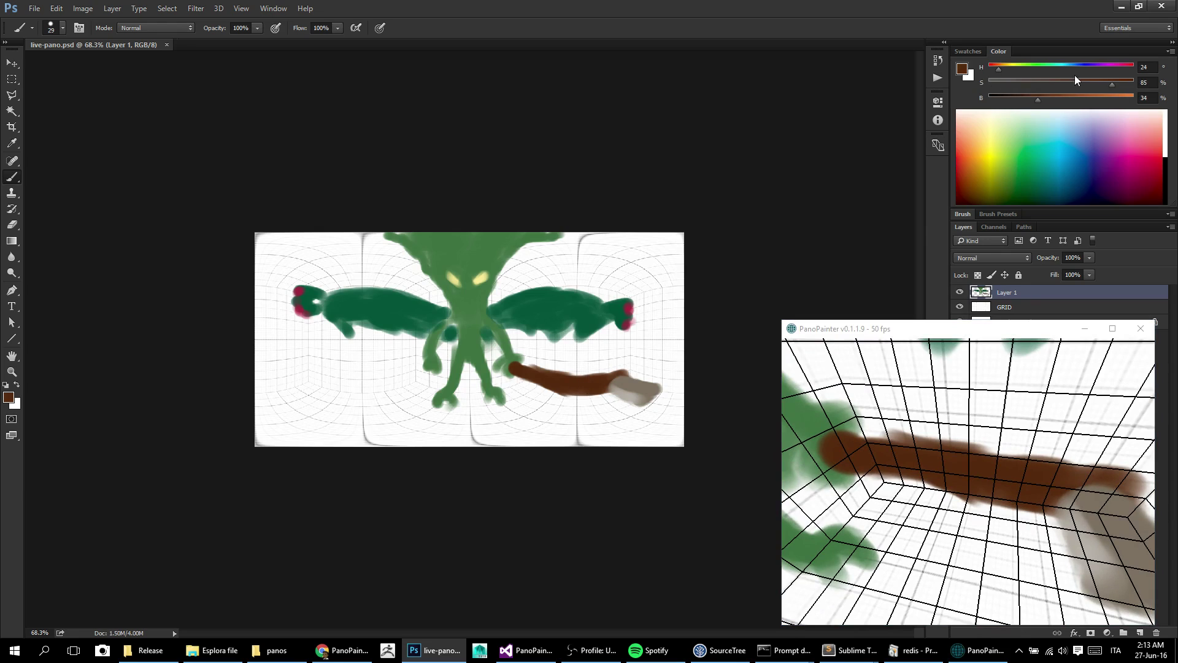
{"action": "left_click_drag", "start_coordinate": [1092, 86], "coordinate": [1031, 103]}
{"action": "left_click_drag", "start_coordinate": [516, 376], "coordinate": [531, 381]}
{"action": "key", "text": "ctrl+z"}
{"action": "left_click", "coordinate": [520, 374]}
{"action": "right_click", "coordinate": [594, 386], "text": "alt"}
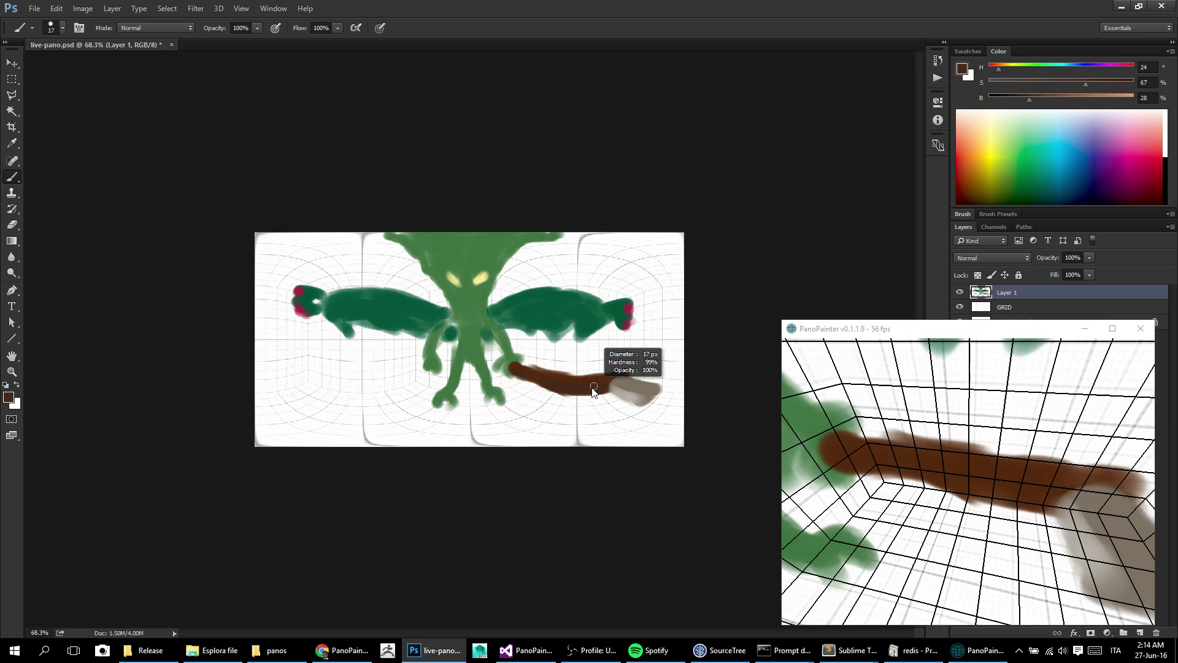
{"action": "left_click_drag", "start_coordinate": [591, 388], "coordinate": [593, 388]}
- Add lighter brown (H 24, S 67, B 52) highlights along the axe handle with a 20 px brush and check the panorama
{"action": "left_click_drag", "start_coordinate": [1009, 103], "coordinate": [1064, 104]}
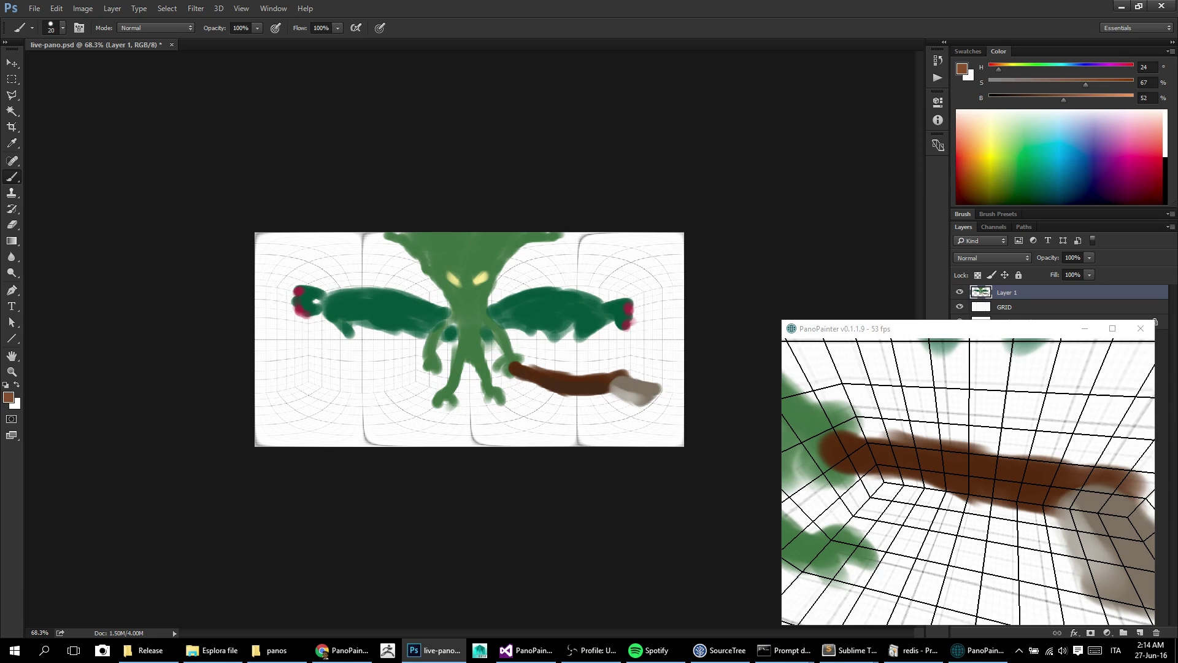
{"action": "left_click_drag", "start_coordinate": [604, 386], "coordinate": [570, 383]}
{"action": "mouse_move", "coordinate": [954, 454]}
{"action": "left_mouse_down"}
{"action": "mouse_move", "coordinate": [995, 451]}
{"action": "mouse_move", "coordinate": [996, 498]}
{"action": "mouse_move", "coordinate": [1017, 542]}
{"action": "mouse_move", "coordinate": [781, 407]}
{"action": "left_mouse_up"}
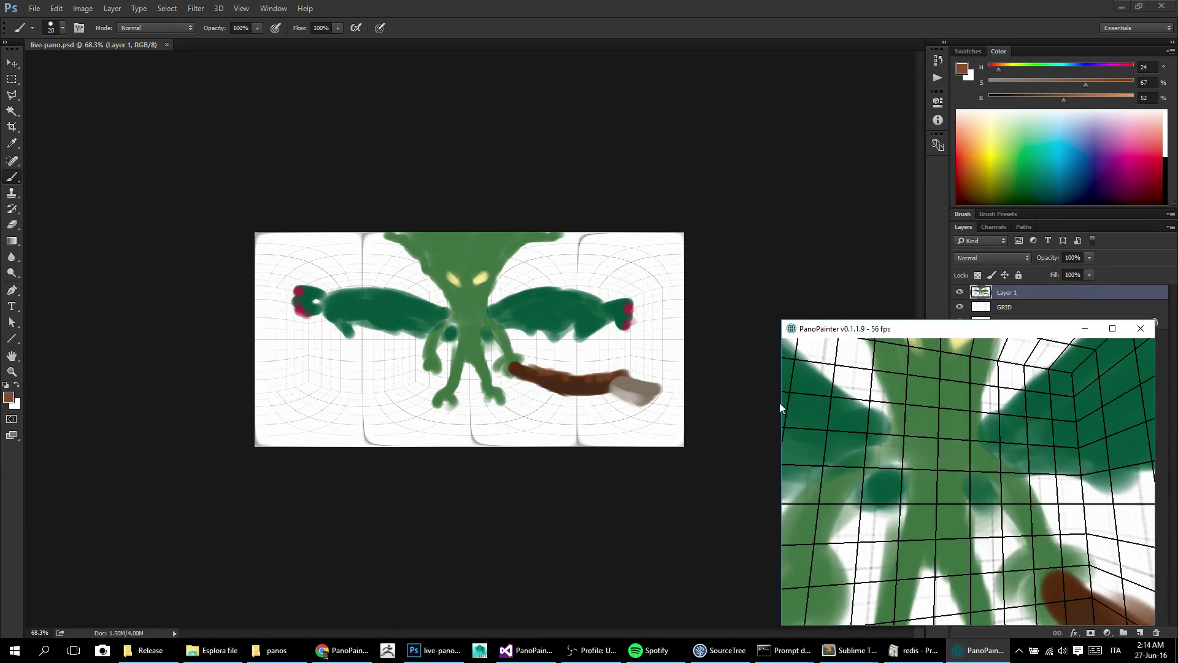
- Shade the upper head with the sampled body green darkened to H 137, S 42, B 39, using a 40 px brush
{"action": "left_click", "coordinate": [468, 311]}
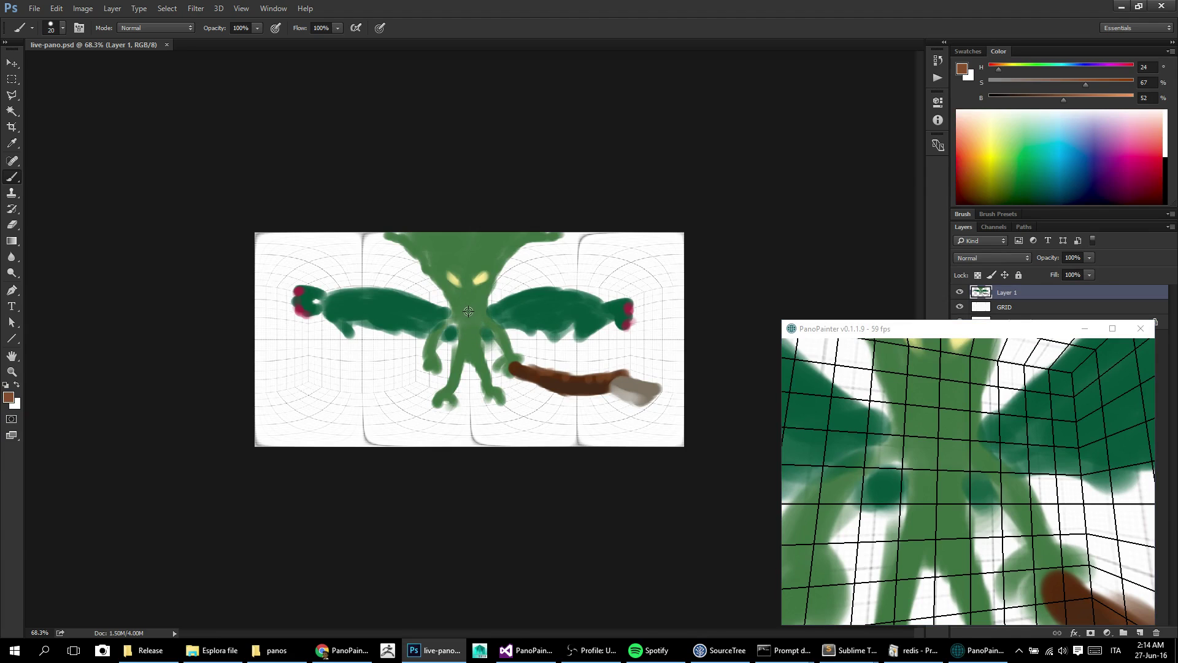
{"action": "left_click", "coordinate": [464, 308], "text": "alt"}
{"action": "left_click_drag", "start_coordinate": [1050, 95], "coordinate": [1042, 100]}
{"action": "right_click", "coordinate": [455, 311], "text": "alt"}
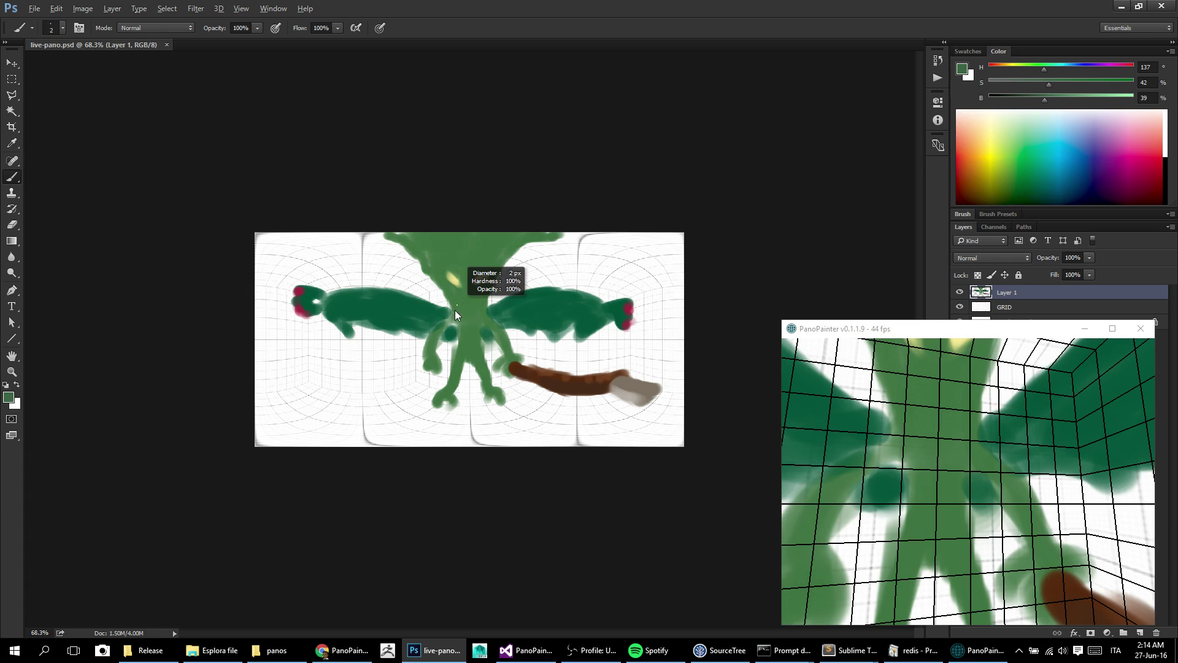
{"action": "left_click_drag", "start_coordinate": [460, 311], "coordinate": [463, 311], "text": "alt"}
{"action": "mouse_move", "coordinate": [401, 241]}
{"action": "left_mouse_down"}
{"action": "mouse_move", "coordinate": [435, 270]}
{"action": "mouse_move", "coordinate": [443, 245]}
{"action": "mouse_move", "coordinate": [475, 245]}
{"action": "left_mouse_up"}
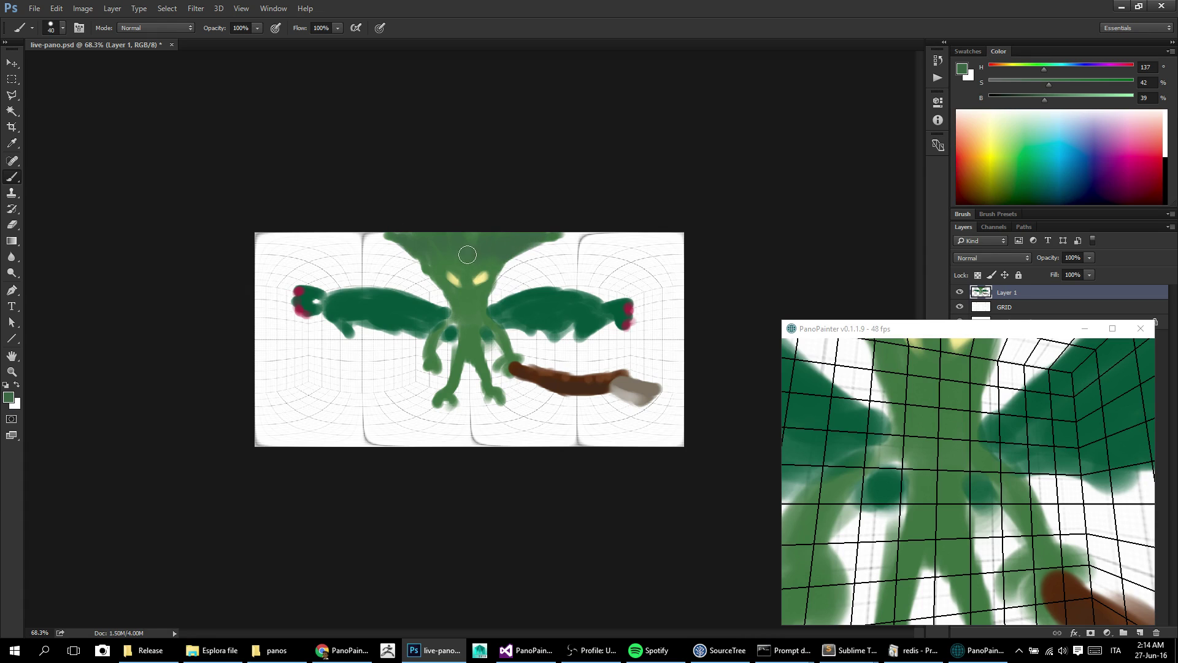
- Shade the figure's face, torso, arms and legs with the darker green, reducing the brush to 23 px for the limbs
{"action": "left_click_drag", "start_coordinate": [436, 278], "coordinate": [462, 327]}
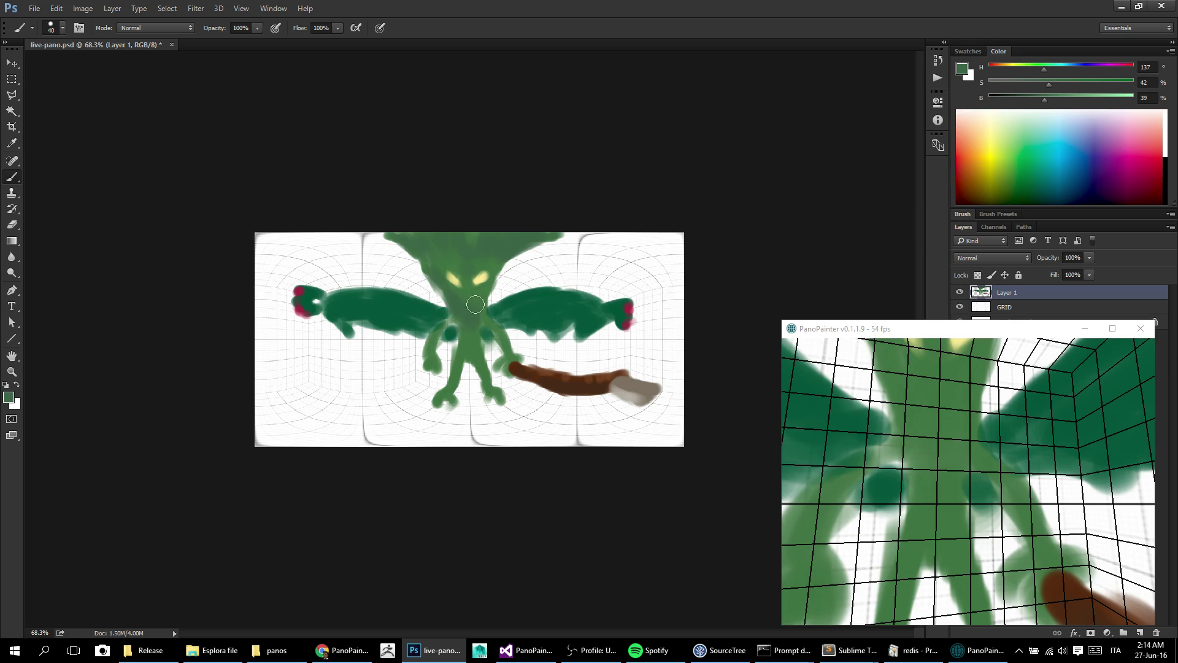
{"action": "mouse_move", "coordinate": [465, 325]}
{"action": "left_mouse_down"}
{"action": "mouse_move", "coordinate": [456, 317]}
{"action": "mouse_move", "coordinate": [430, 370]}
{"action": "left_mouse_up"}
{"action": "mouse_move", "coordinate": [484, 329]}
{"action": "left_mouse_down"}
{"action": "mouse_move", "coordinate": [511, 356]}
{"action": "mouse_move", "coordinate": [459, 375]}
{"action": "mouse_move", "coordinate": [436, 405]}
{"action": "left_mouse_up"}
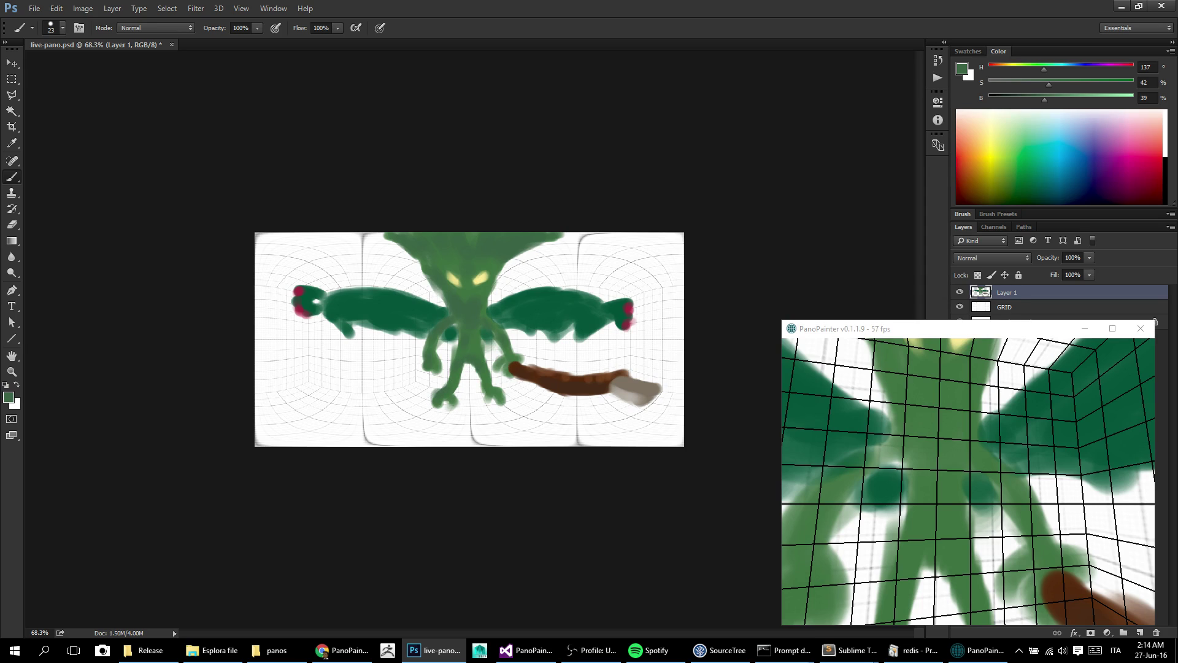
- Sample the dark teal (H 160, S 96, B 33) from the left-hand wing as the painting color
{"action": "left_click", "coordinate": [386, 310], "text": "alt"}
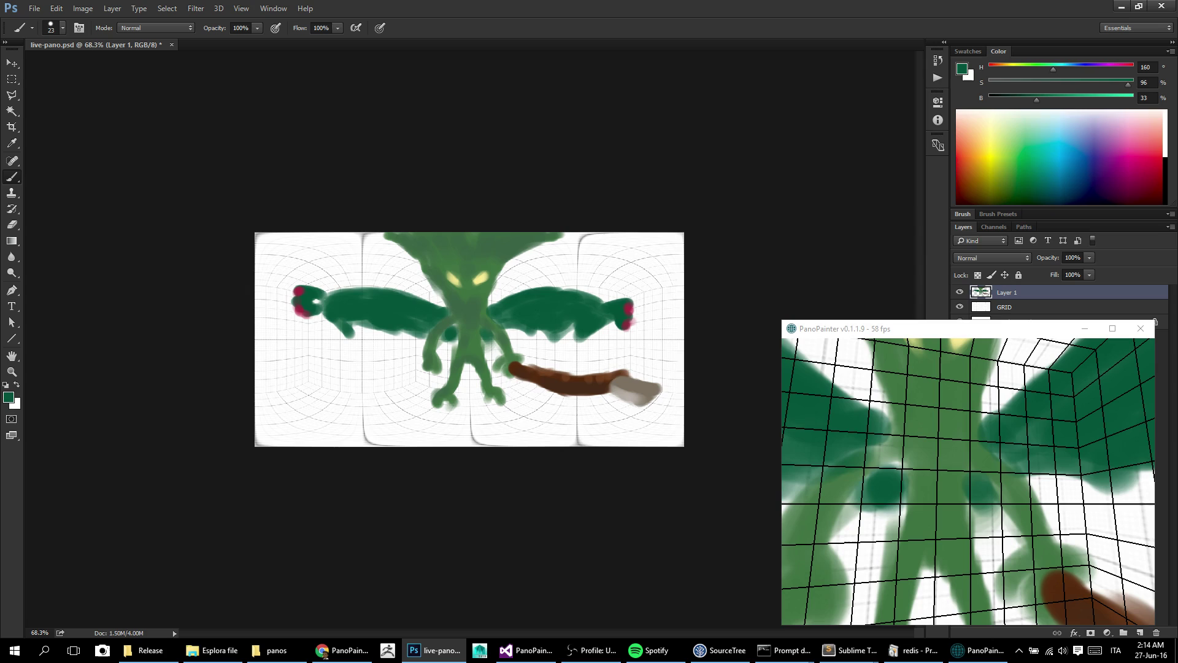